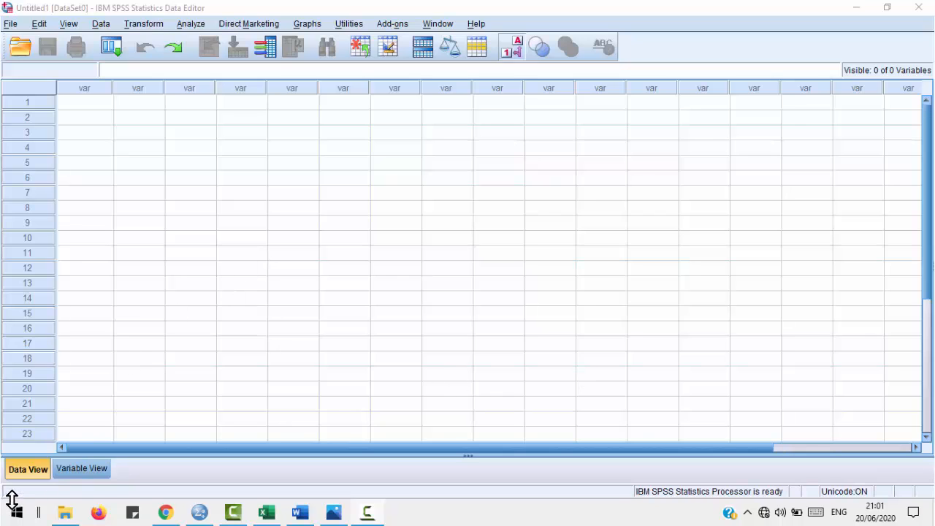
Define four variables named no, nama, jk and nilai, following the column headings of the student table picture.
click(88, 469)
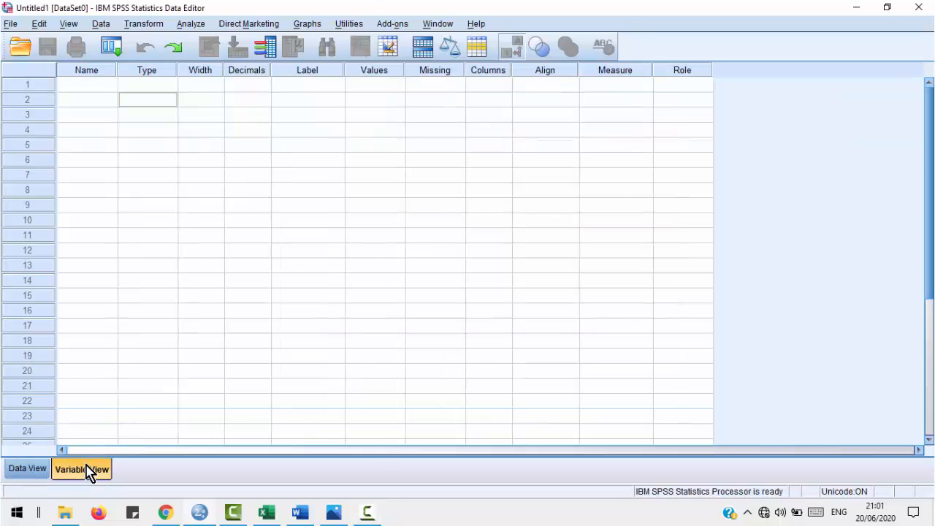
click(332, 512)
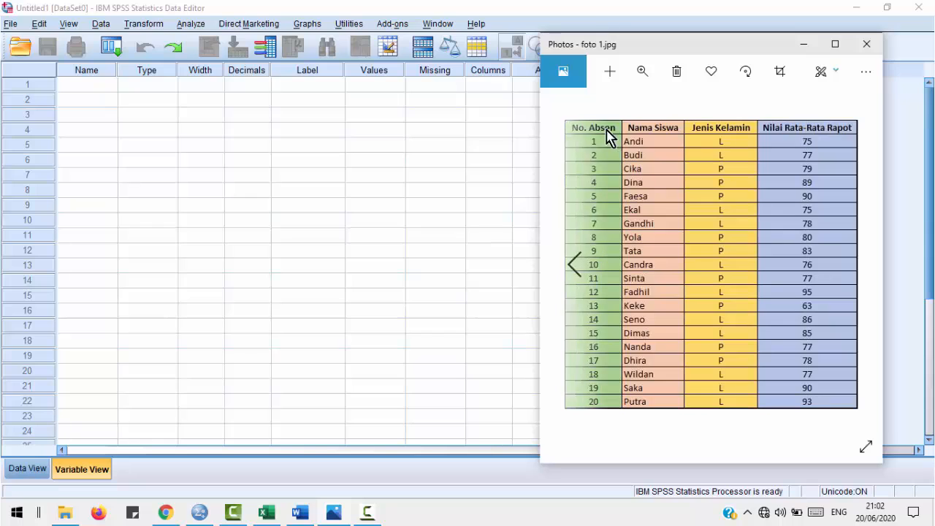
click(93, 86)
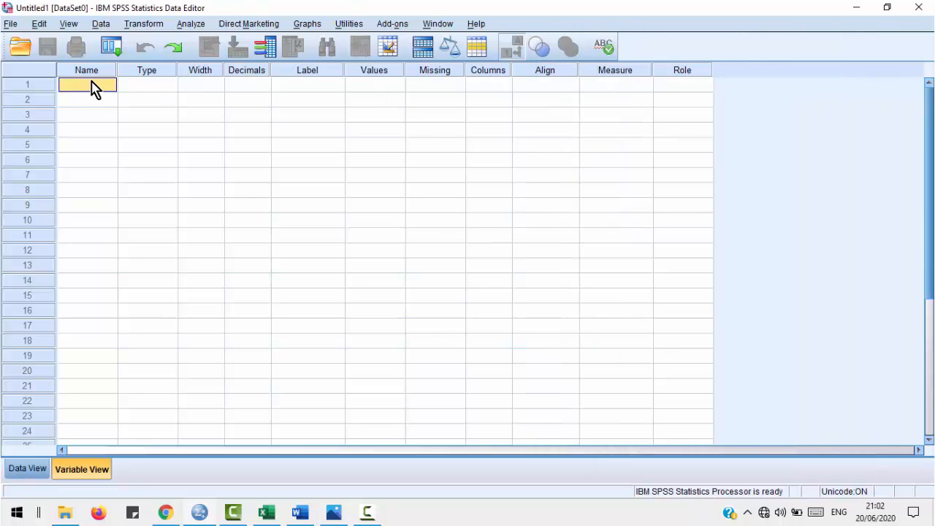
text(no)
key(Return)
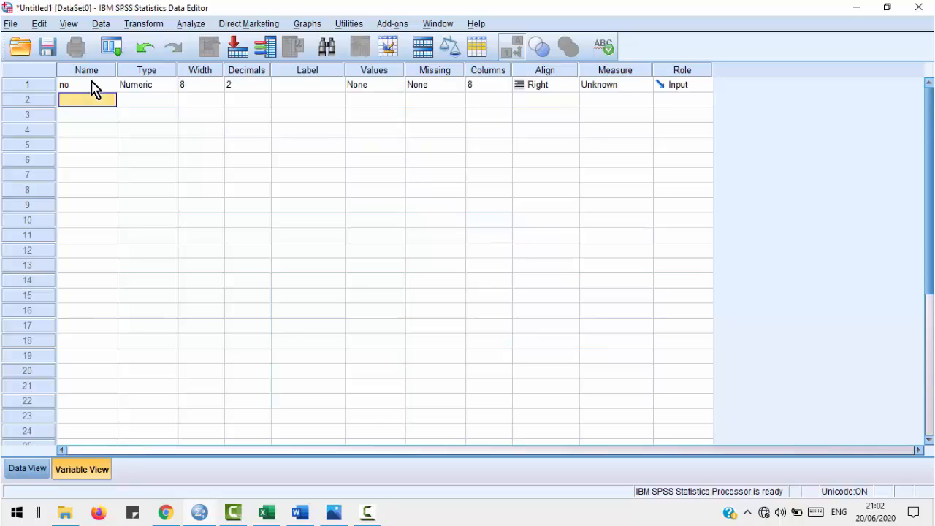
text(nama)
key(Return)
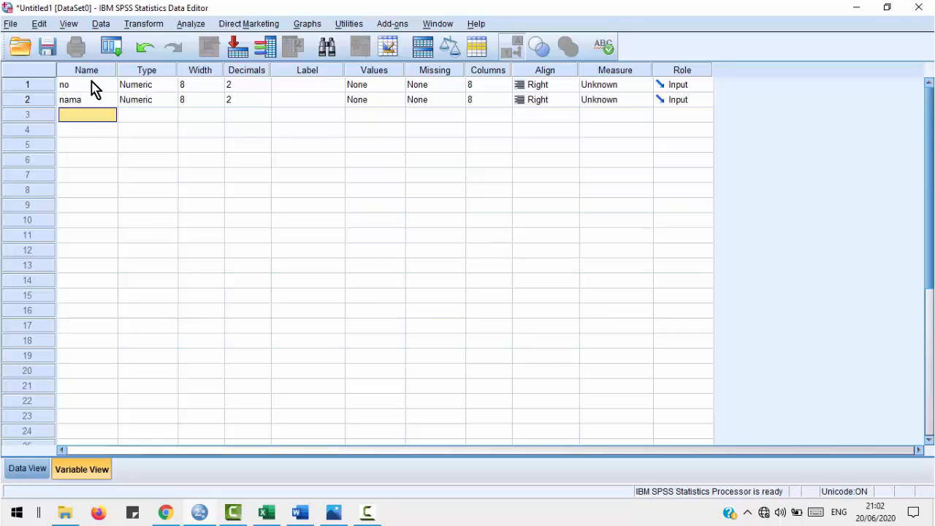
text(jk)
key(Return)
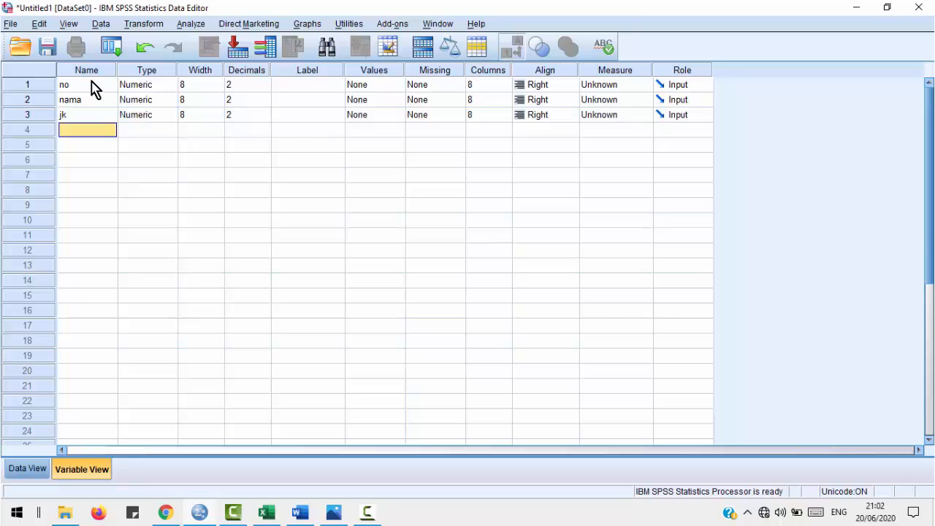
text(nilai)
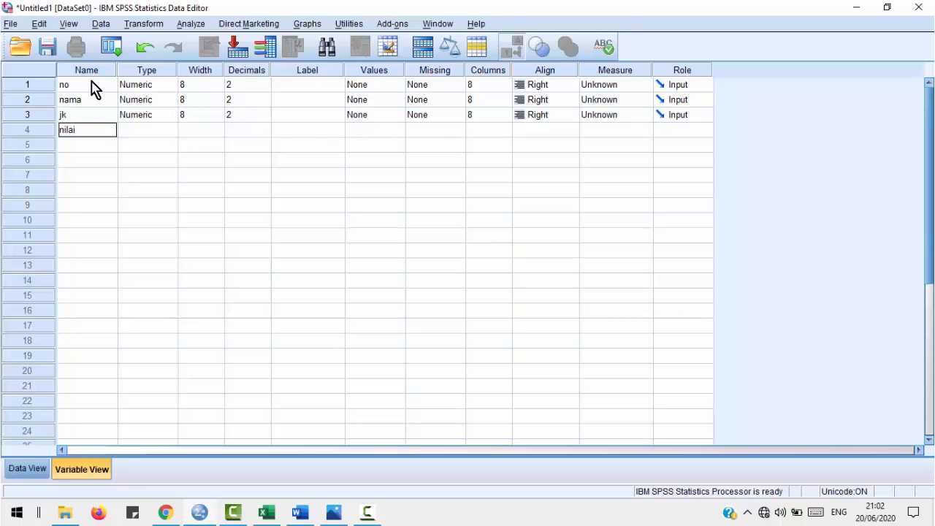
key(Return)
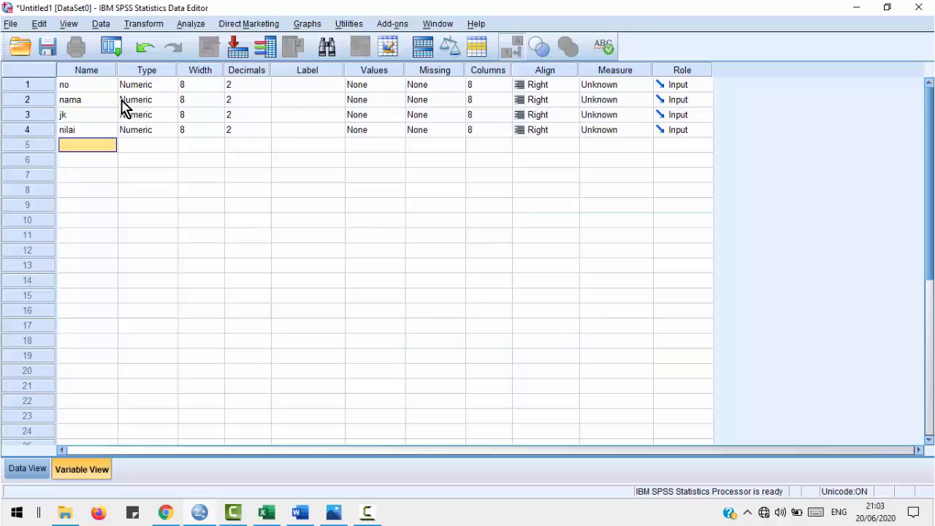
Change the variable type of nama to String.
click(162, 104)
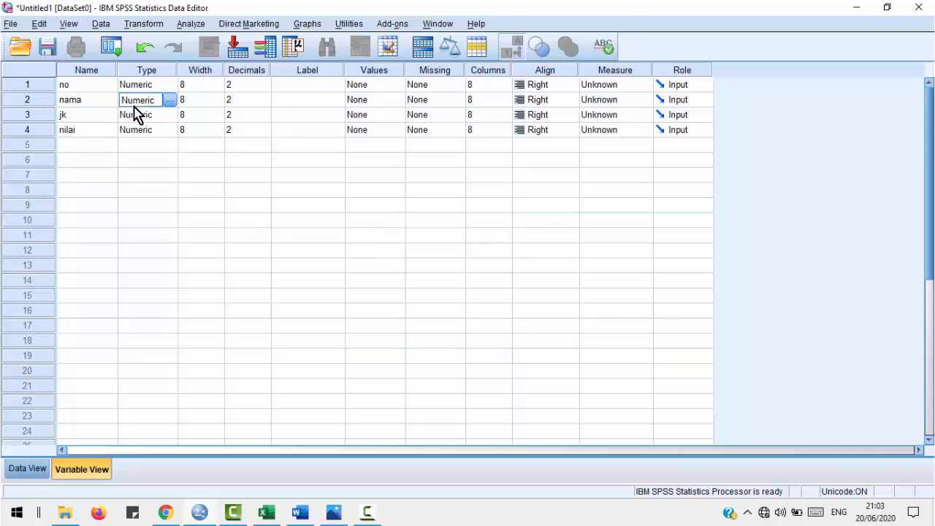
click(170, 100)
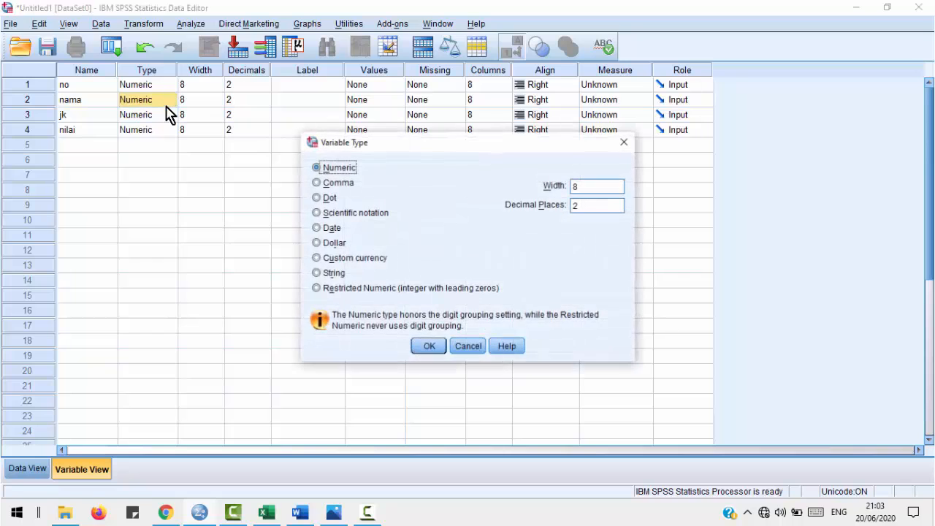
click(321, 275)
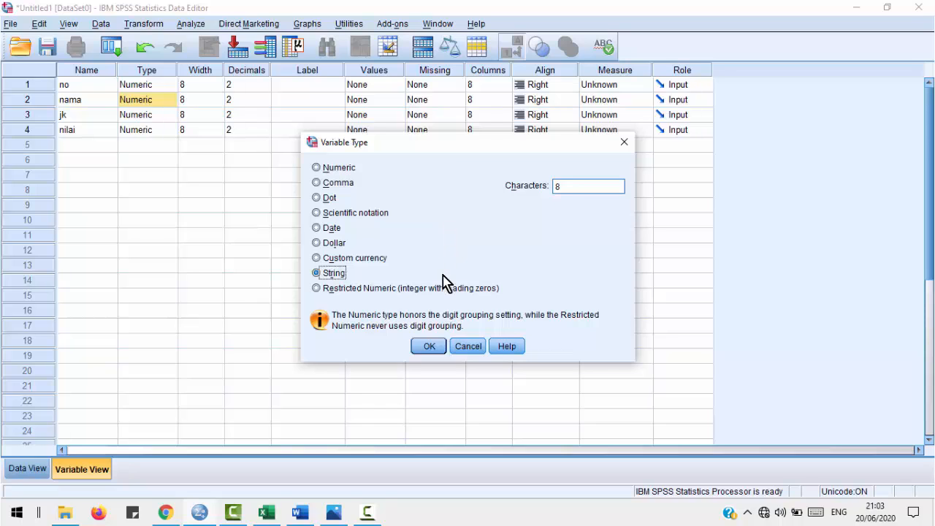
click(431, 348)
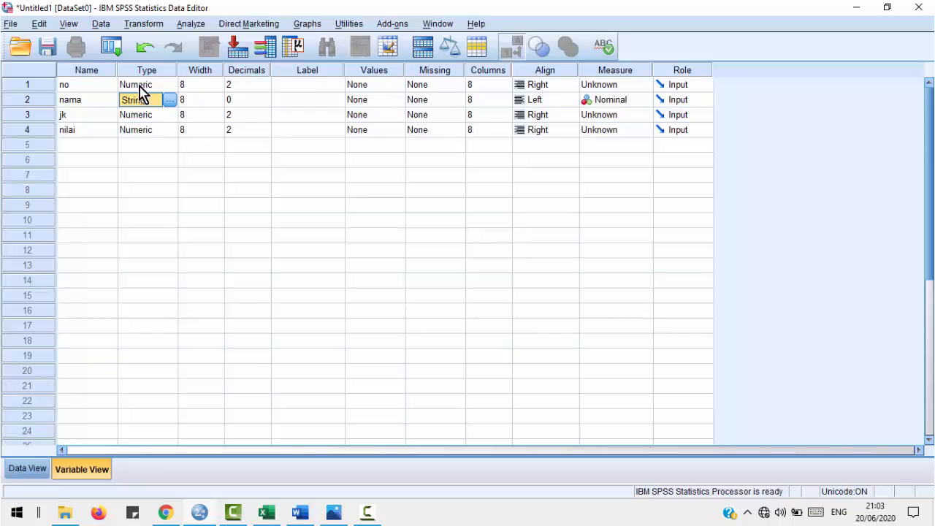
click(212, 85)
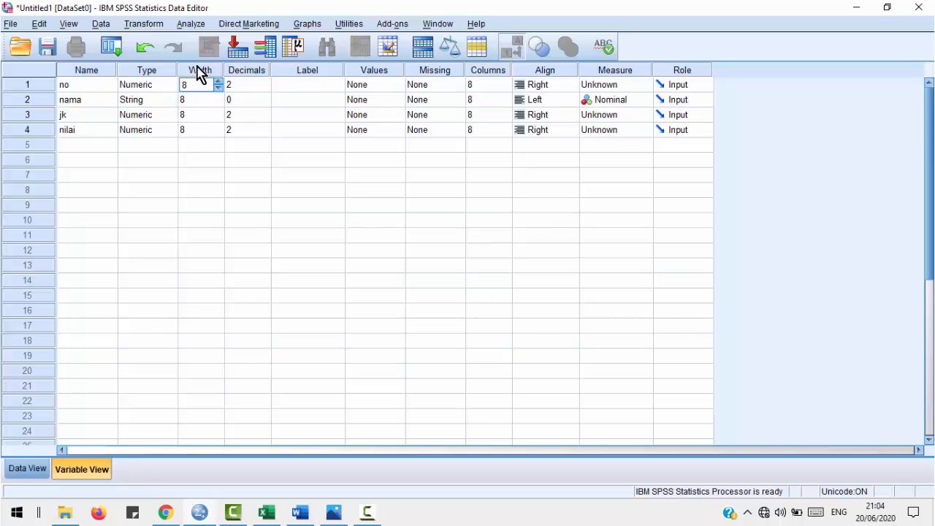
click(202, 72)
click(235, 73)
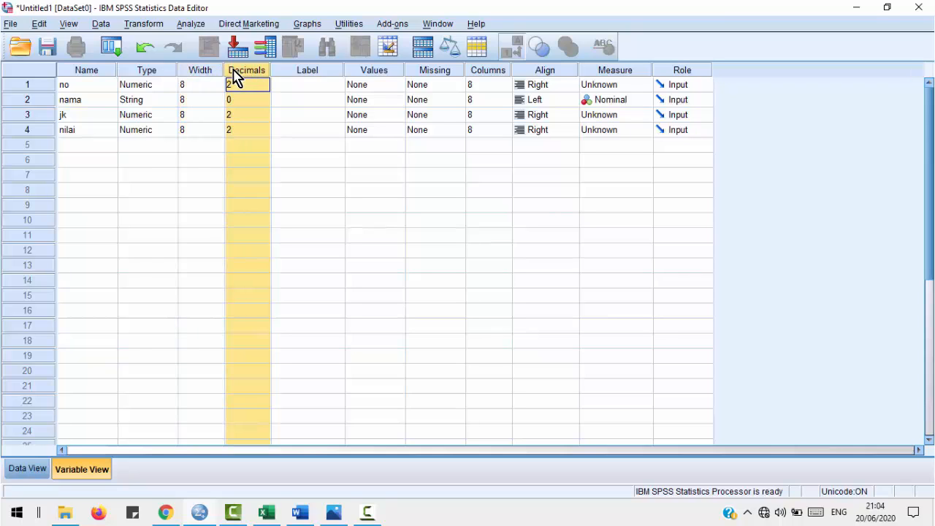
click(284, 194)
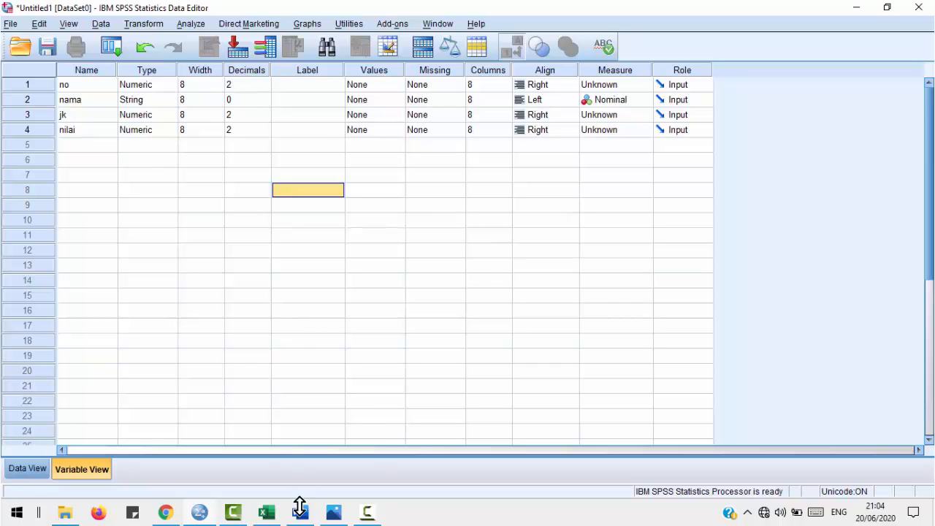
Check the student table picture and set the decimals of no, jk and nilai to 0.
click(344, 518)
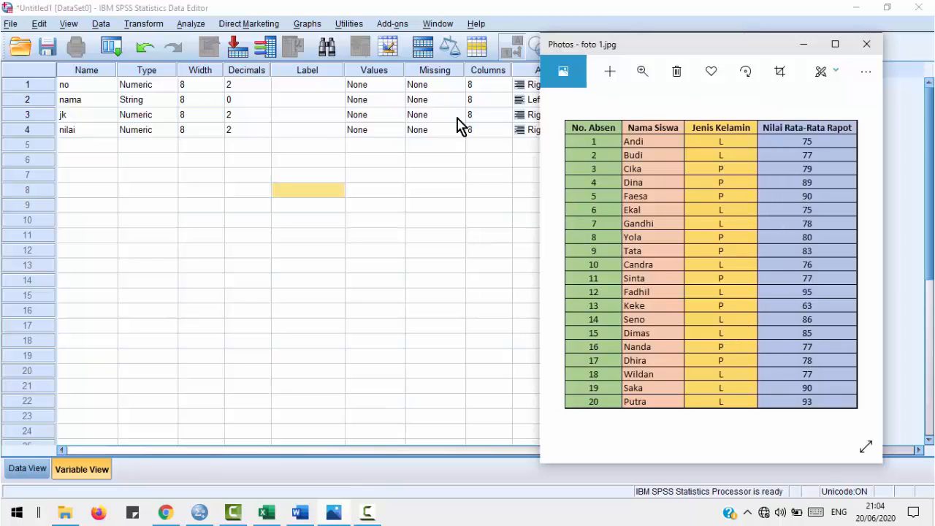
click(244, 89)
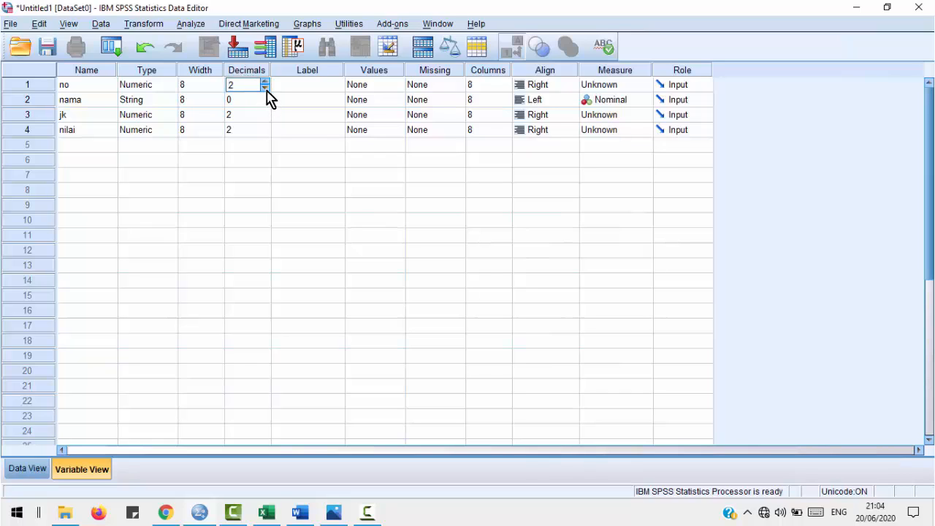
click(265, 89)
click(265, 88)
click(248, 117)
click(266, 117)
click(265, 118)
click(252, 133)
click(265, 132)
click(265, 133)
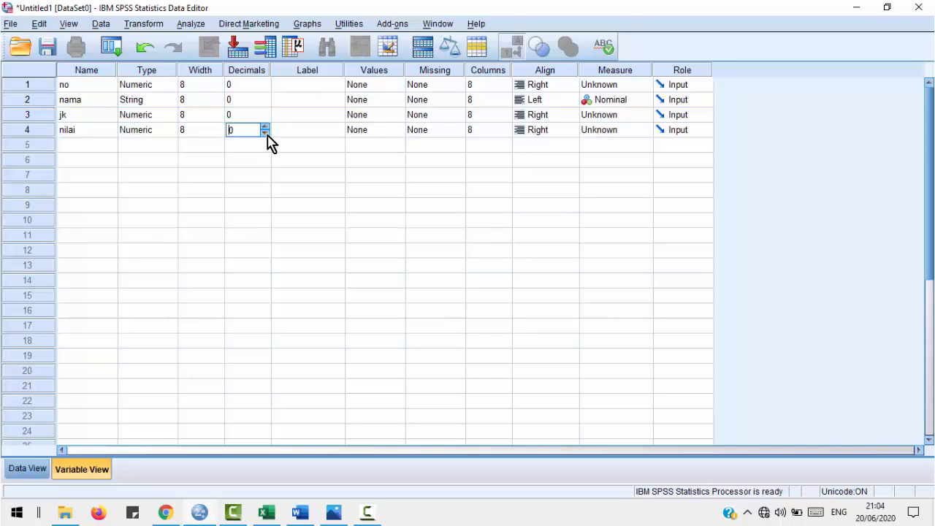
Label the variable no as "nomor absen", nama as "nama siswa" and jk as "jenis kelamin", following the student table picture.
click(303, 85)
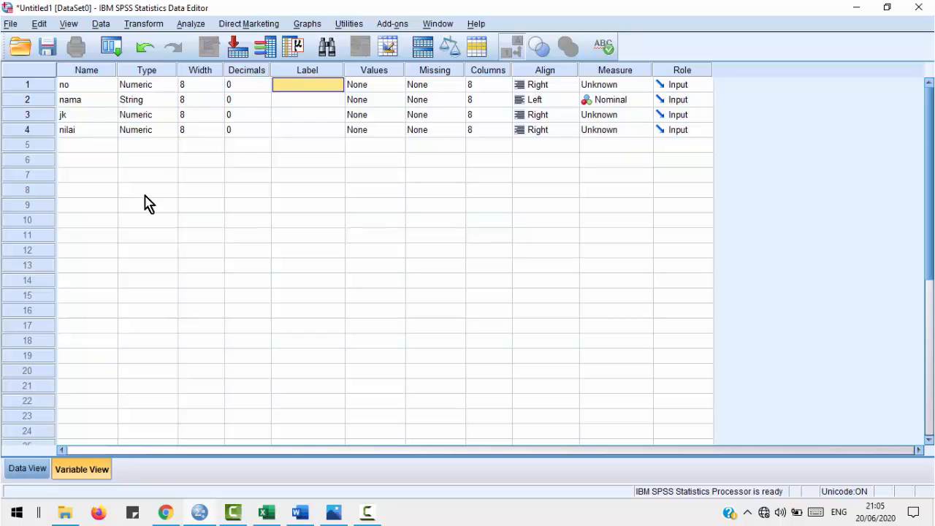
click(332, 510)
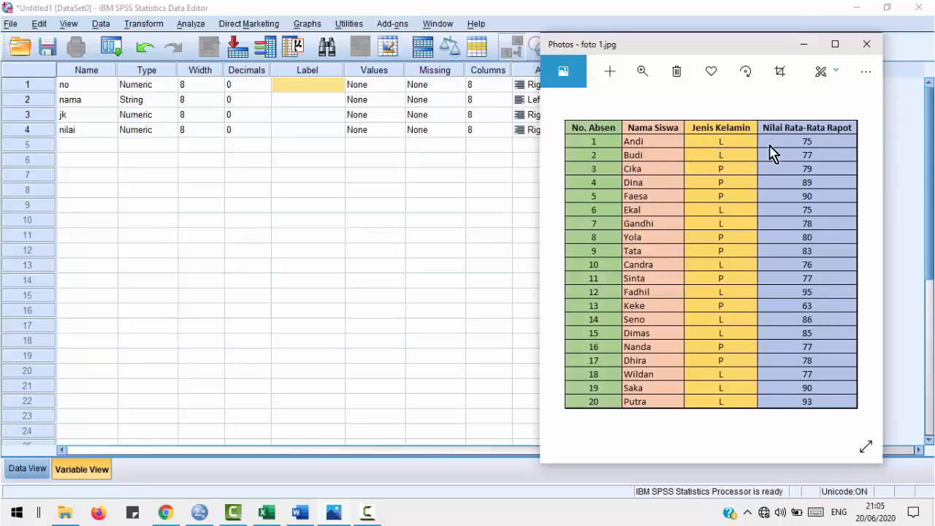
click(284, 91)
text(nomor)
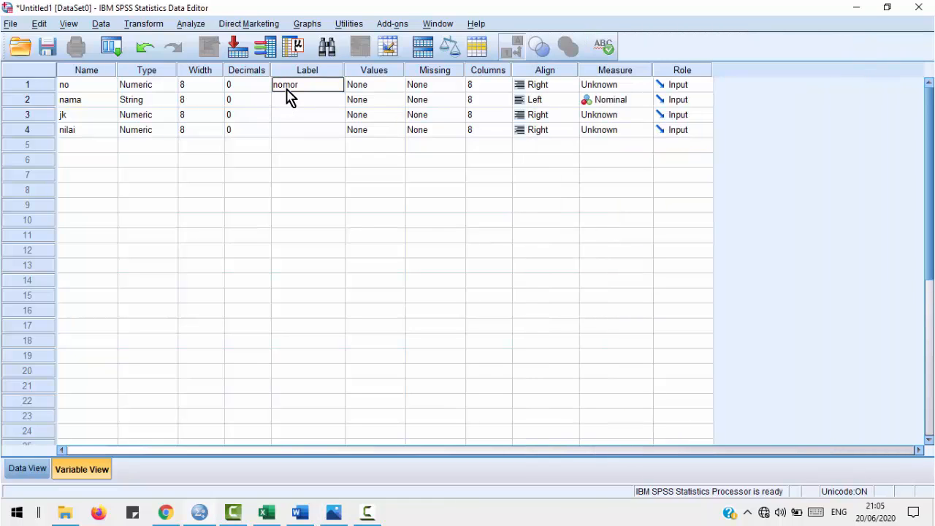
text( absen)
key(Return)
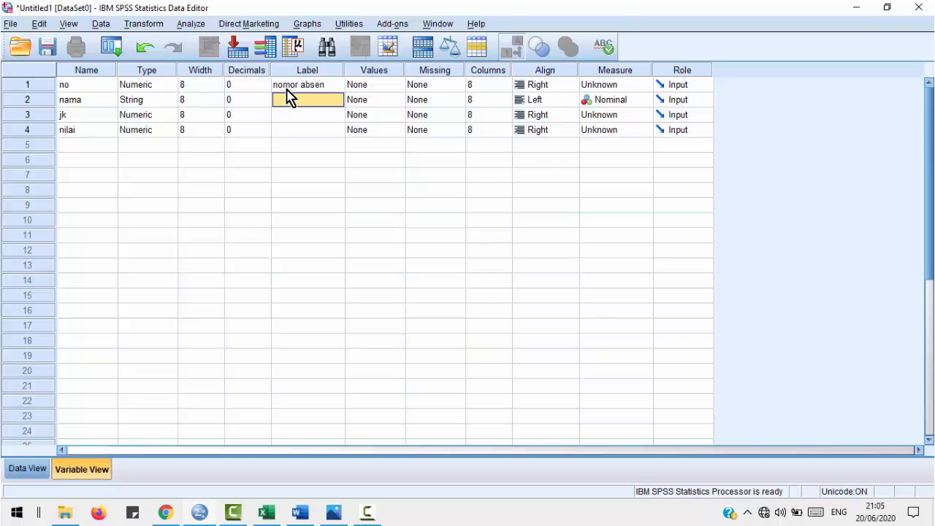
text(nama siswa)
key(Return)
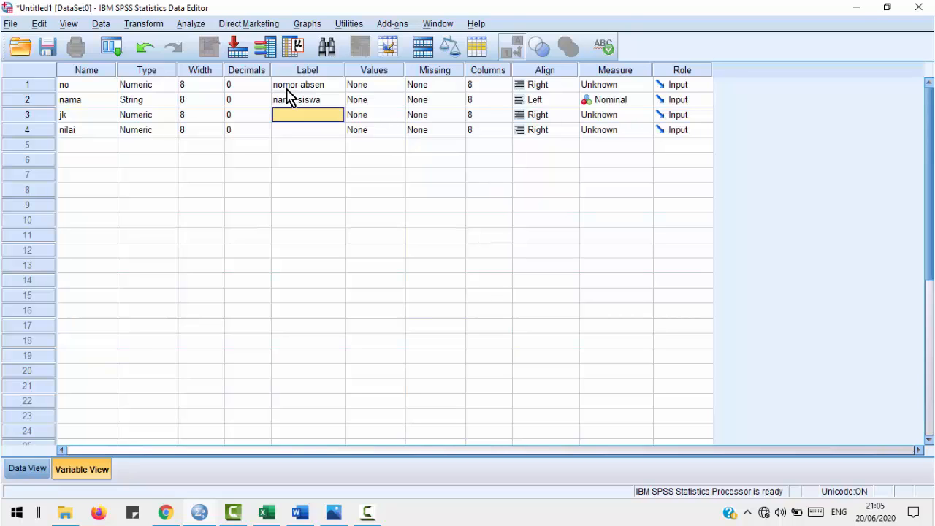
text(jenis kelamin)
key(Return)
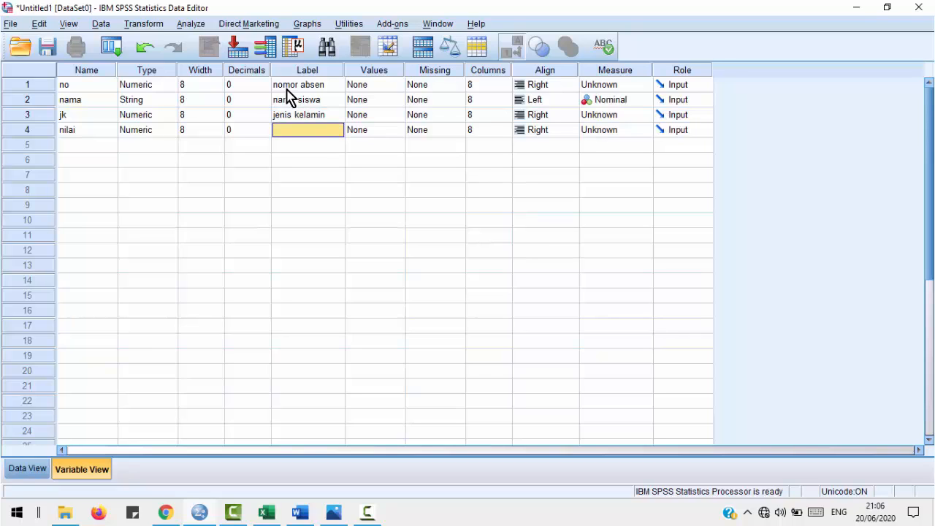
Label the variable nilai as "nilai rata-rata rapot".
text(nil)
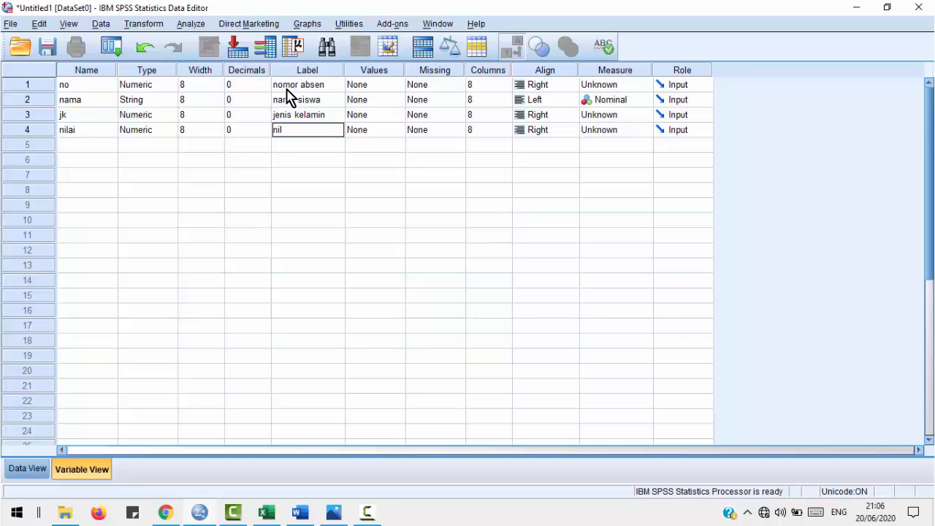
text(a)
text(i rsa)
key(BackSpace)
key(BackSpace)
text(ata)
text(-ra)
text(ta)
text( e)
key(BackSpace)
text(rapot)
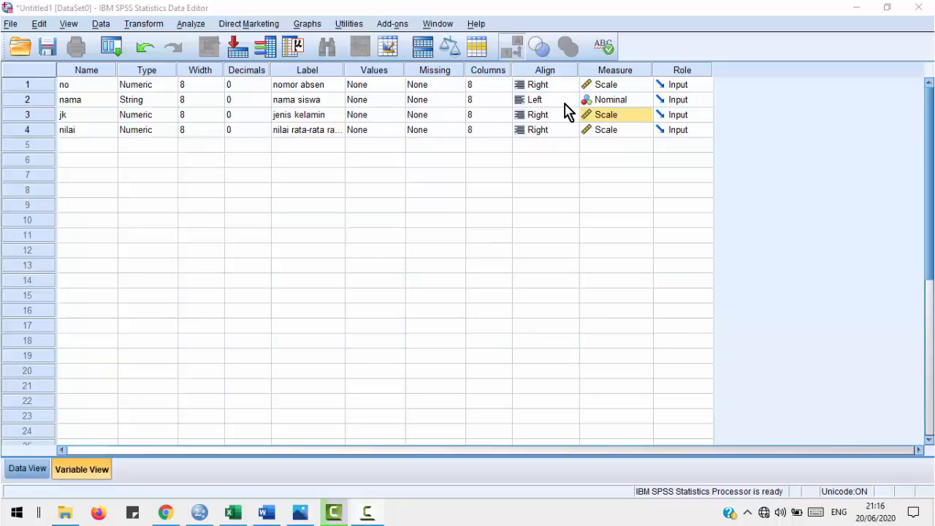
View the available measurement levels for the variable no without changing its setting.
click(631, 84)
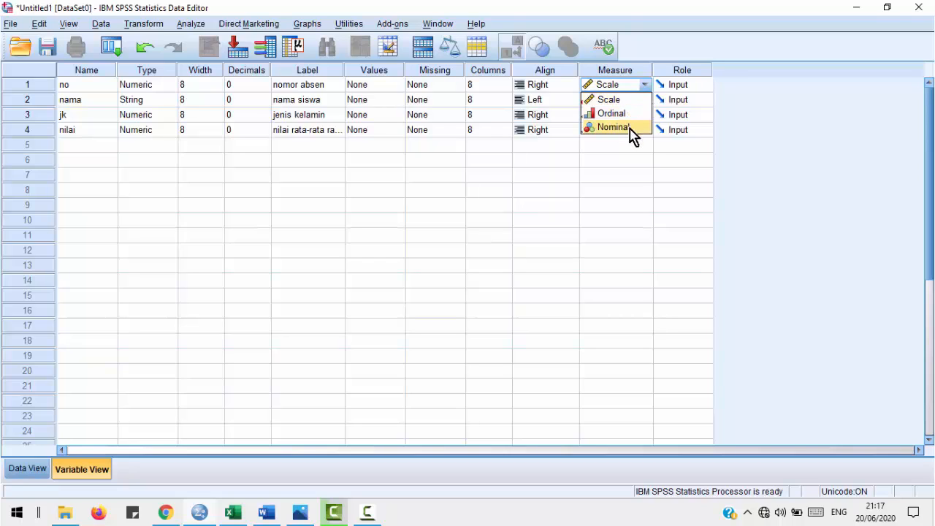
click(646, 86)
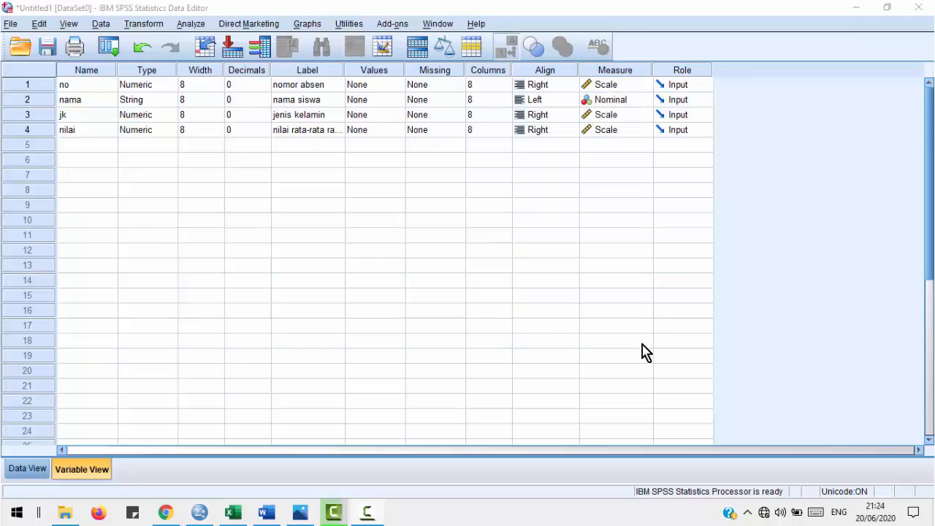
Compare the entered student records with the source table picture, including the gender and grade columns.
click(38, 478)
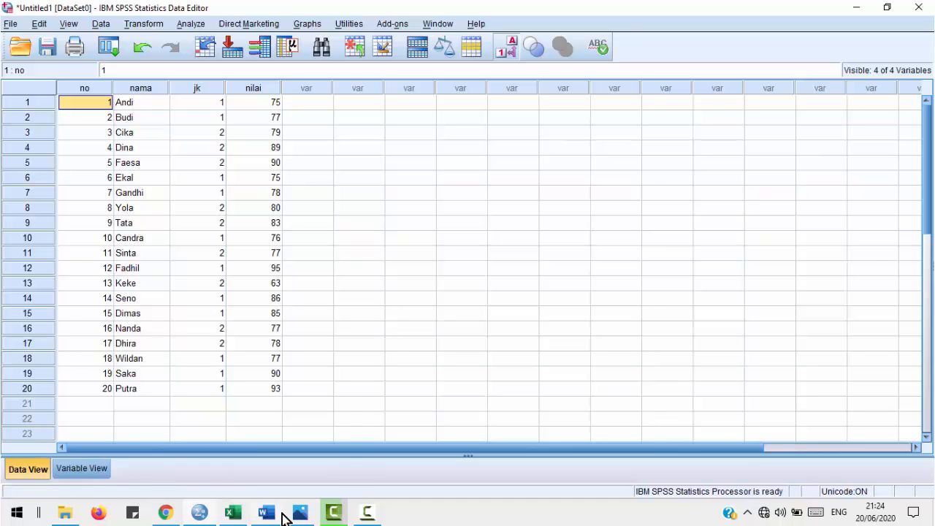
mouse_move(300, 513)
click(276, 456)
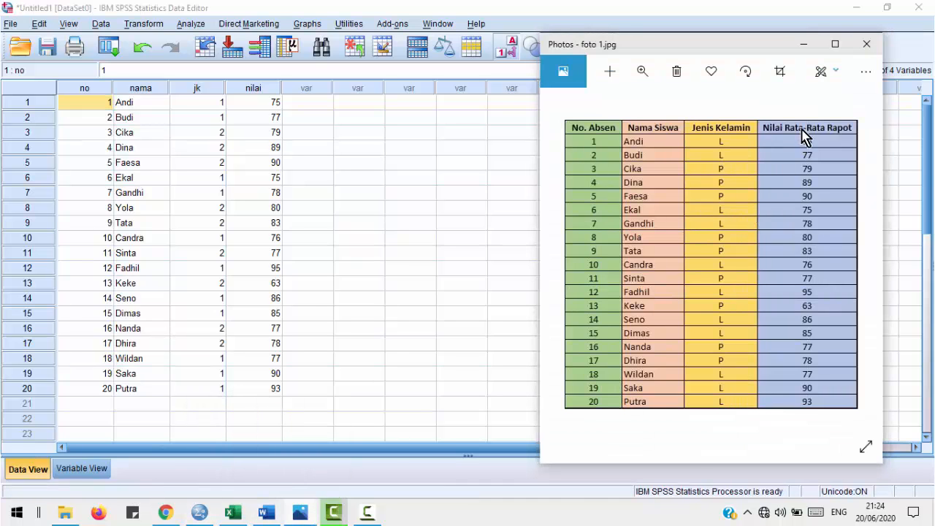
click(803, 44)
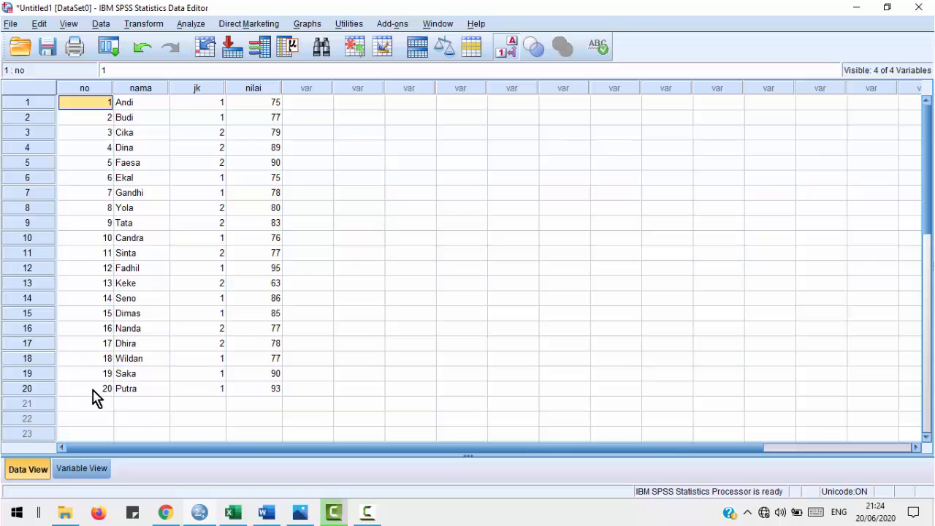
Review the variable definitions alongside the coded jk values in the data.
click(335, 511)
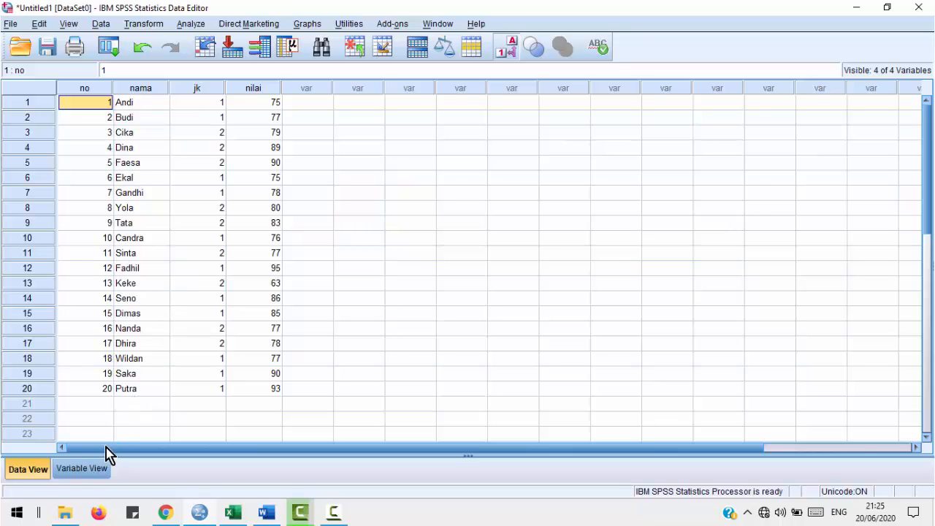
click(95, 476)
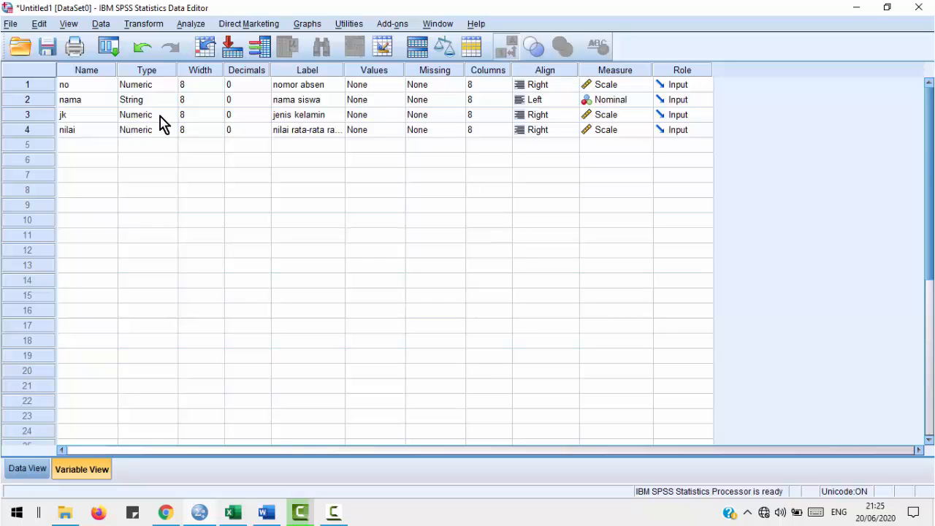
click(18, 471)
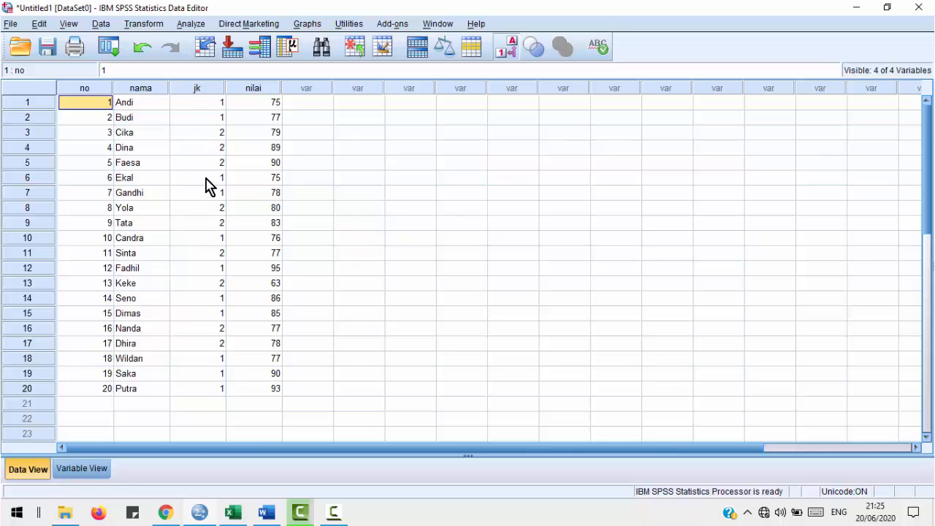
click(87, 469)
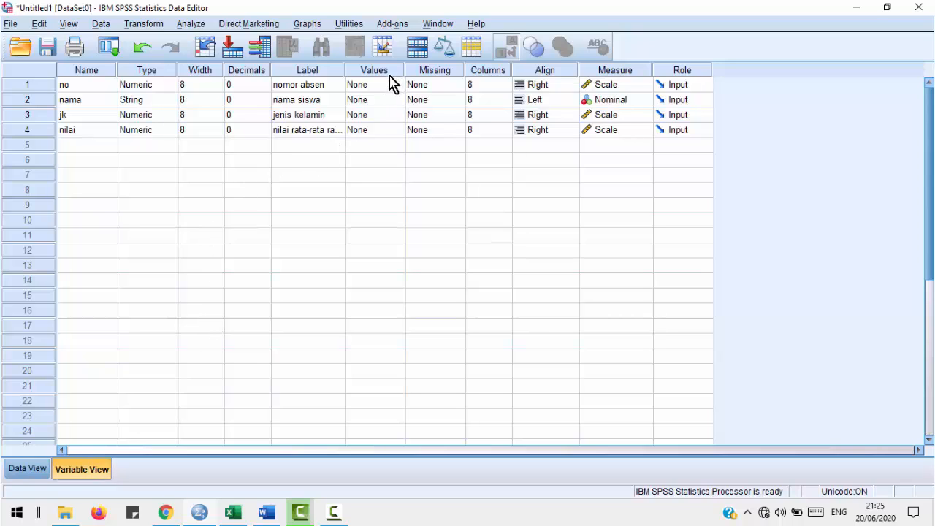
Open the value labels of the variable jk and add the label "Laki-laki" for value 1.
click(369, 119)
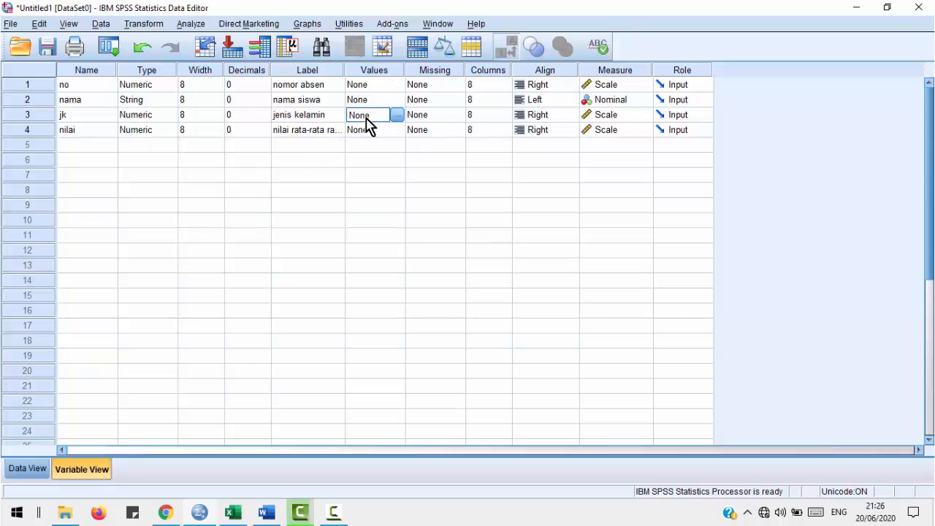
click(397, 115)
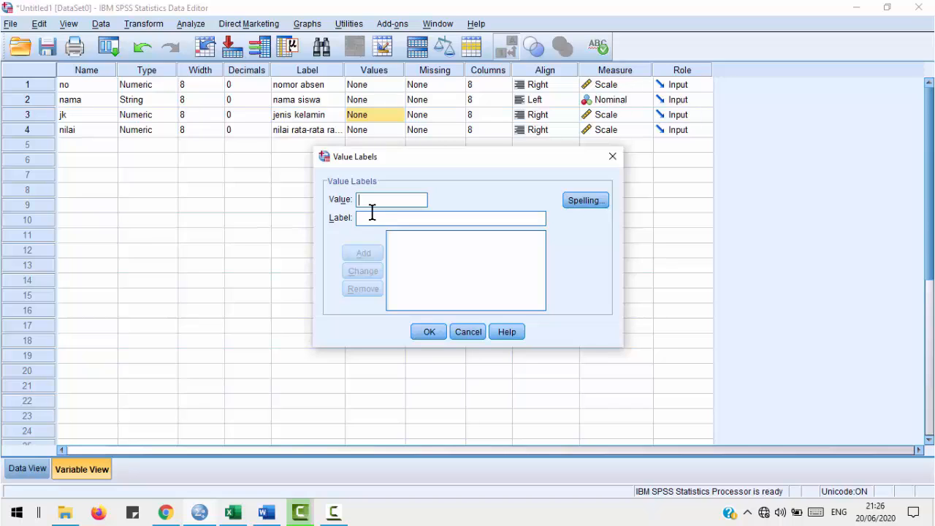
text(1)
click(393, 217)
text(Lk)
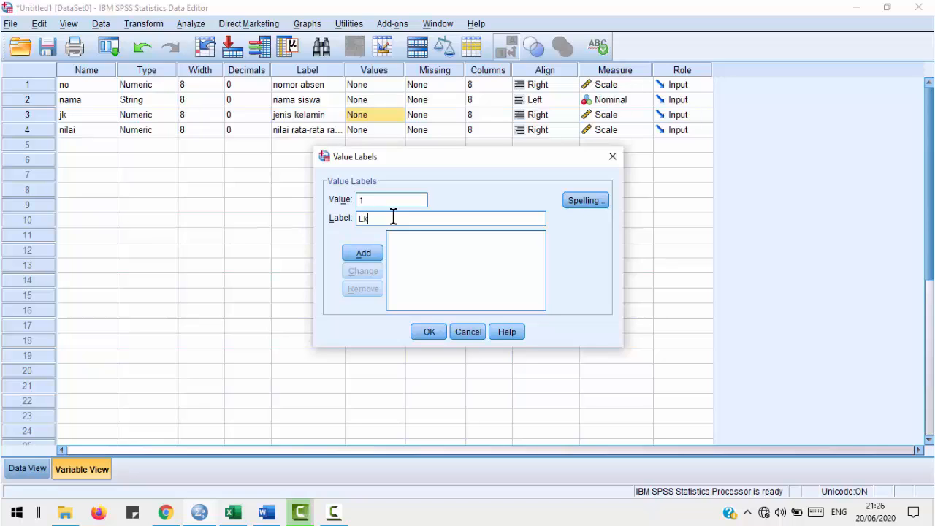
key(BackSpace)
text(aki-laki)
click(374, 253)
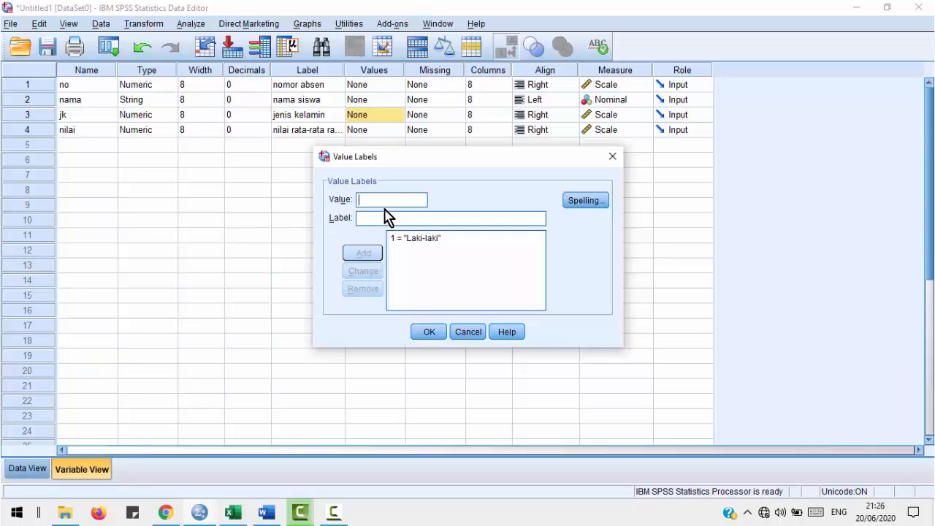
Add the label "Perempuan" for value 2 of jk and apply the value labels.
text(2)
click(393, 214)
text(P)
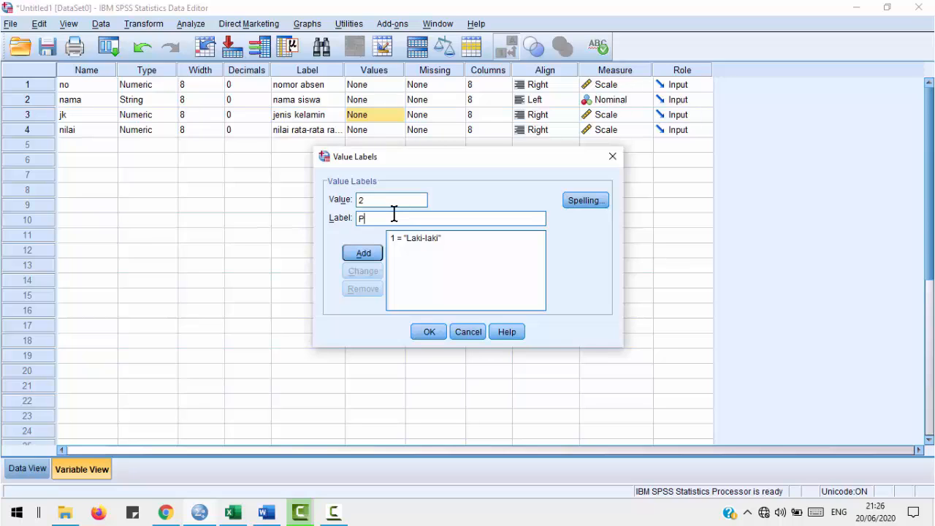
text(erempuan)
key(Return)
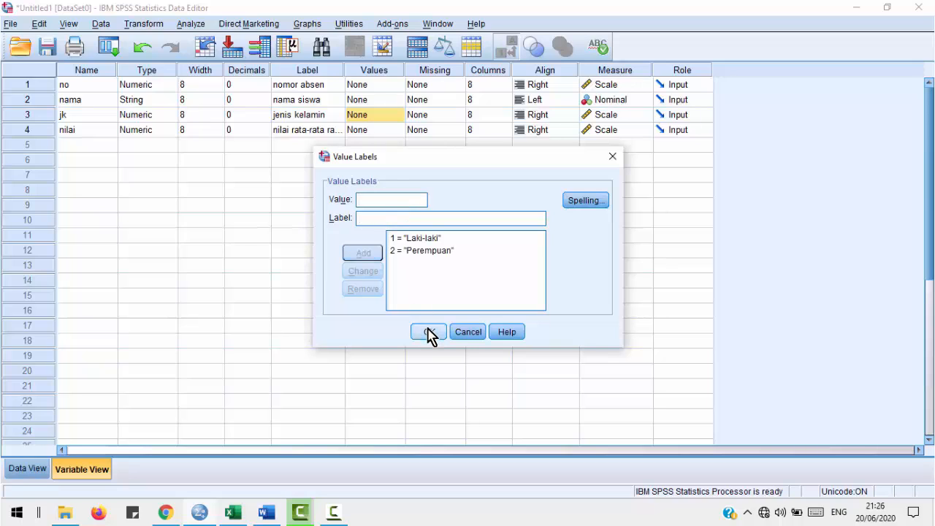
click(430, 333)
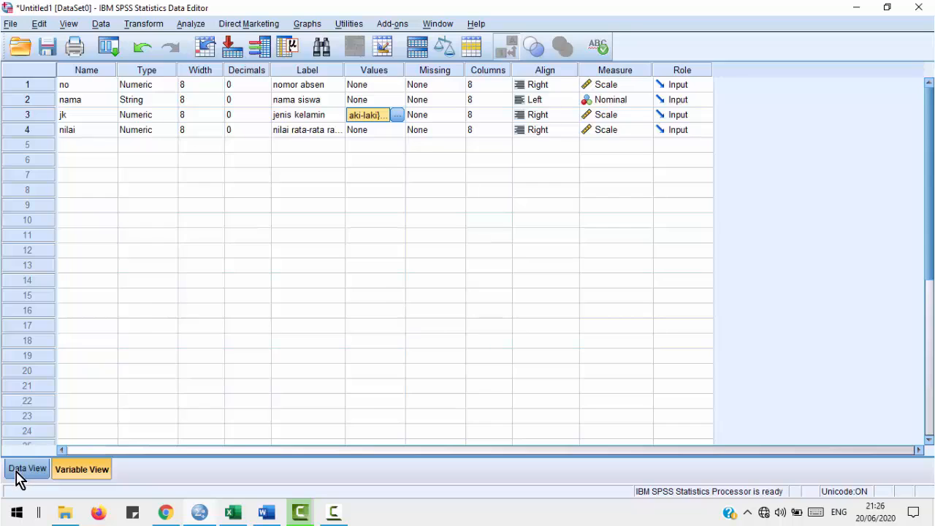
Check the labelled jk entries in the student records against the variable definitions.
click(22, 469)
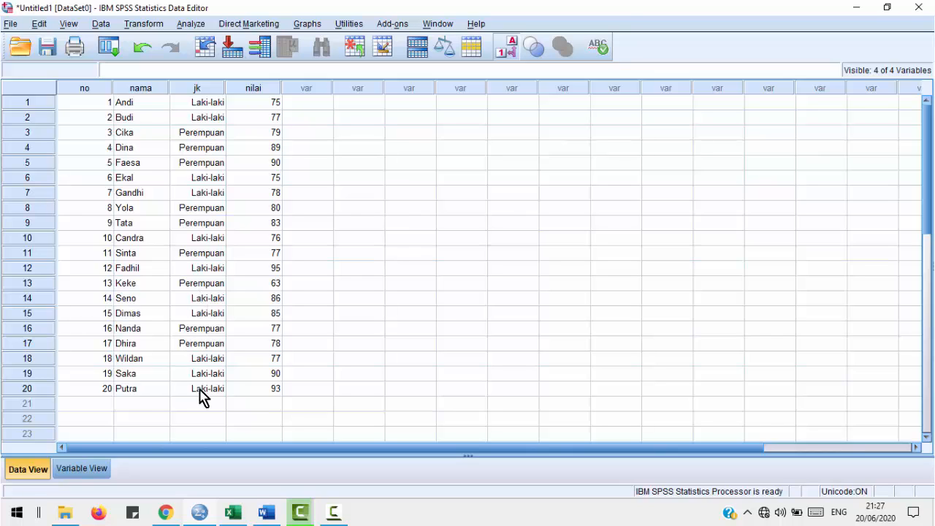
click(90, 476)
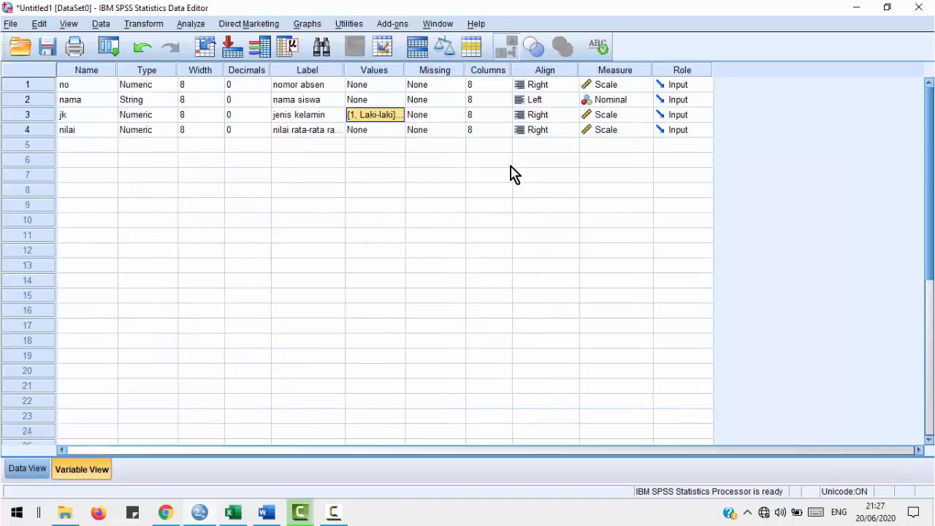
click(33, 471)
Enter 21 in the no column of the empty row 21 and clear that entry again.
click(86, 396)
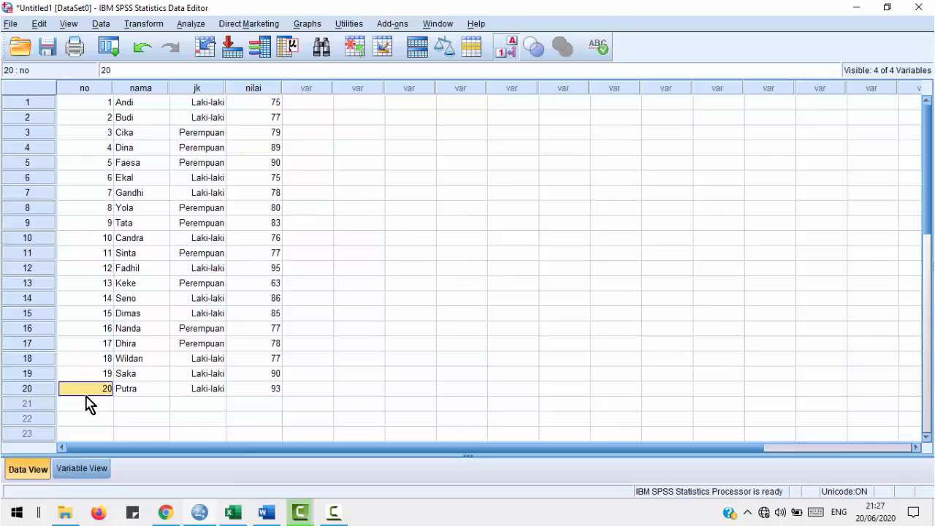
key(Down)
key(Right)
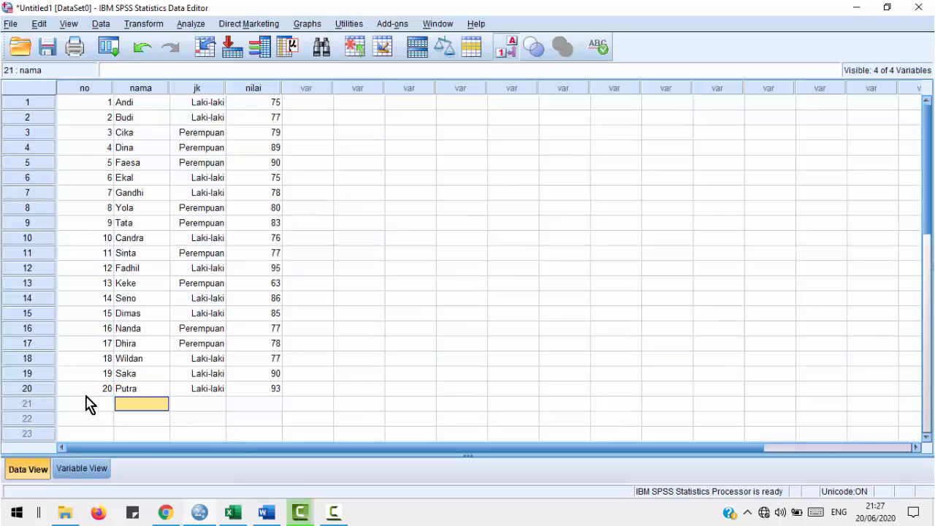
click(86, 404)
text(21)
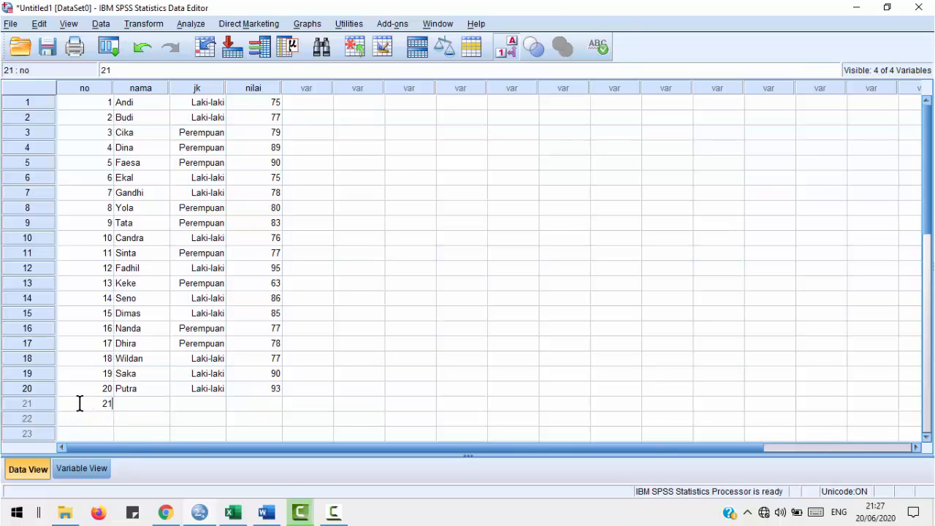
click(149, 406)
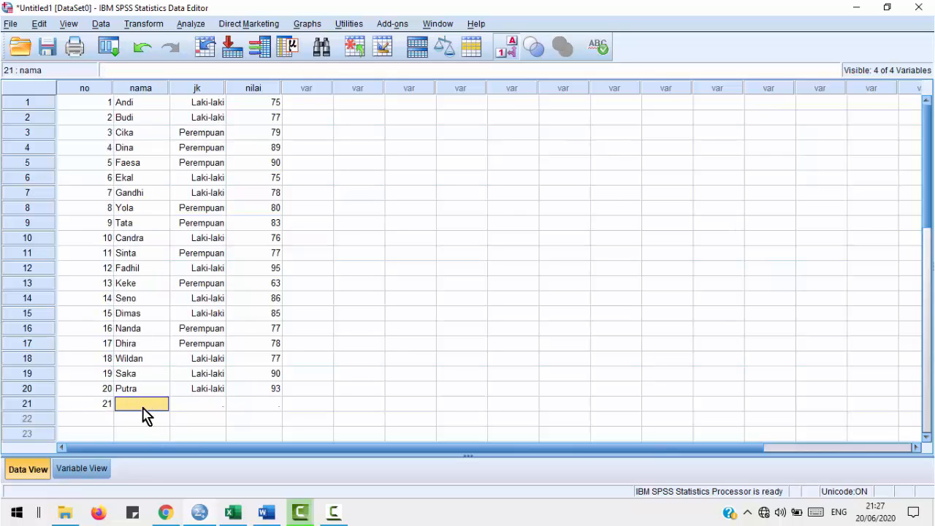
right_click(101, 413)
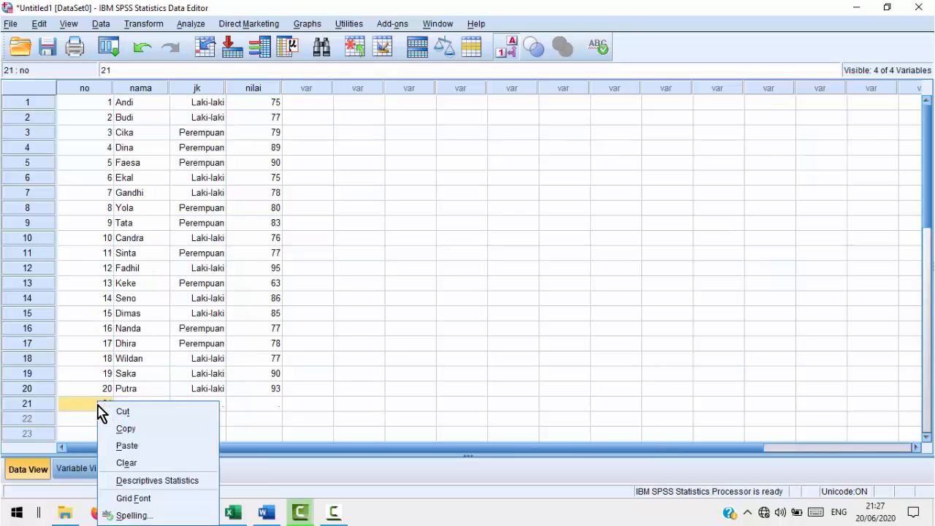
click(143, 465)
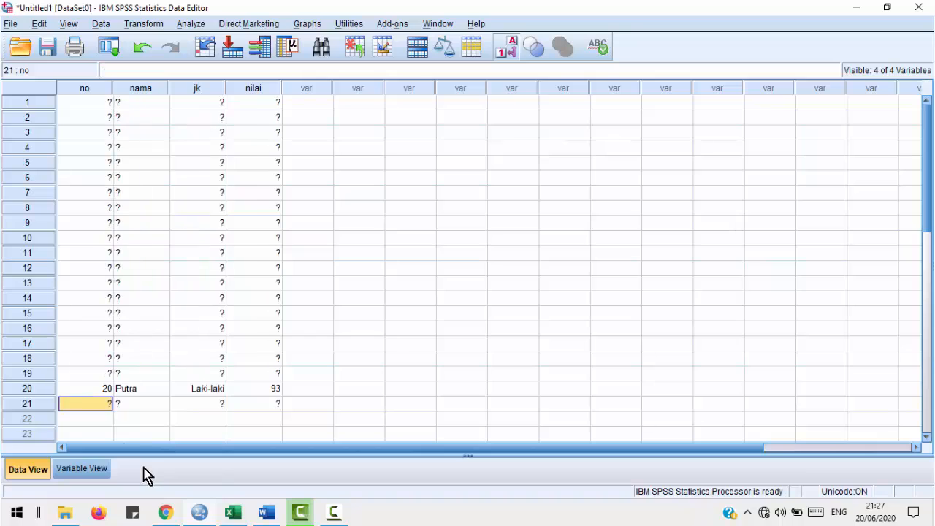
click(360, 388)
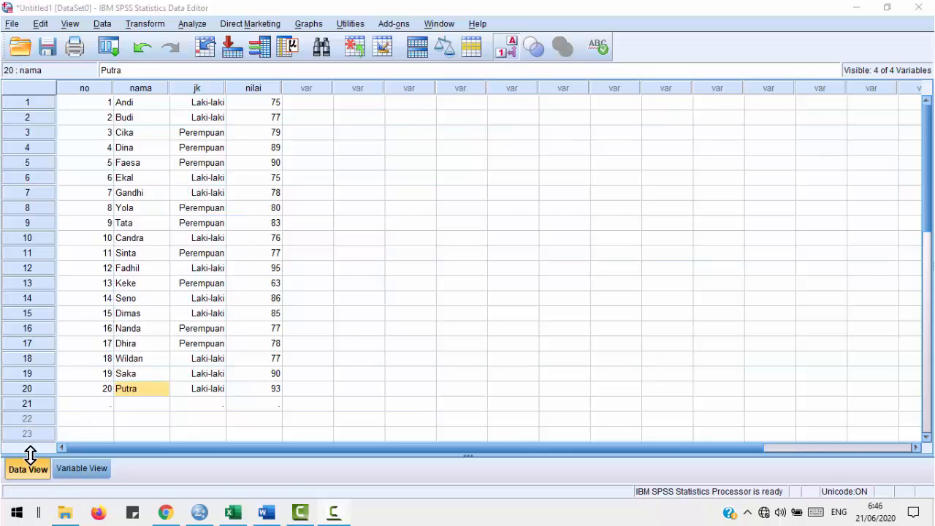
Set up a Descriptives analysis with nilai rata-rata rapot as its only variable.
click(192, 24)
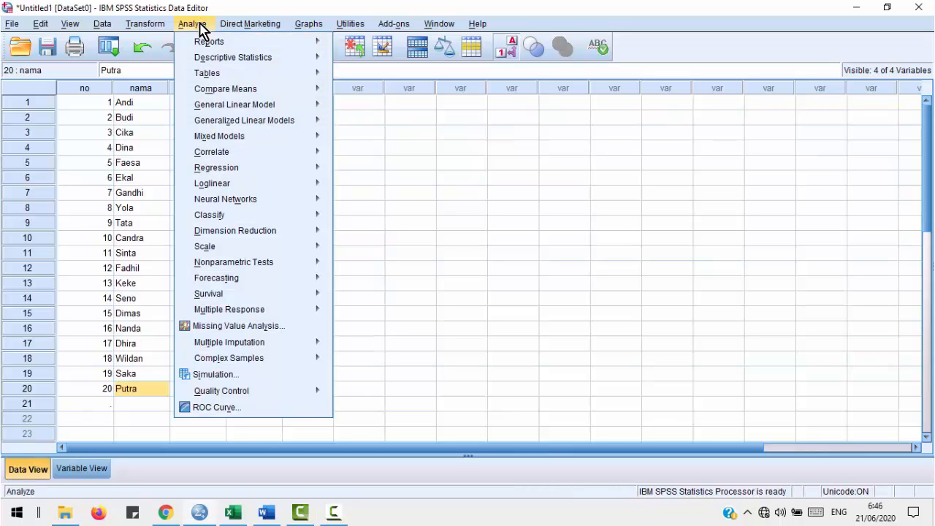
mouse_move(217, 62)
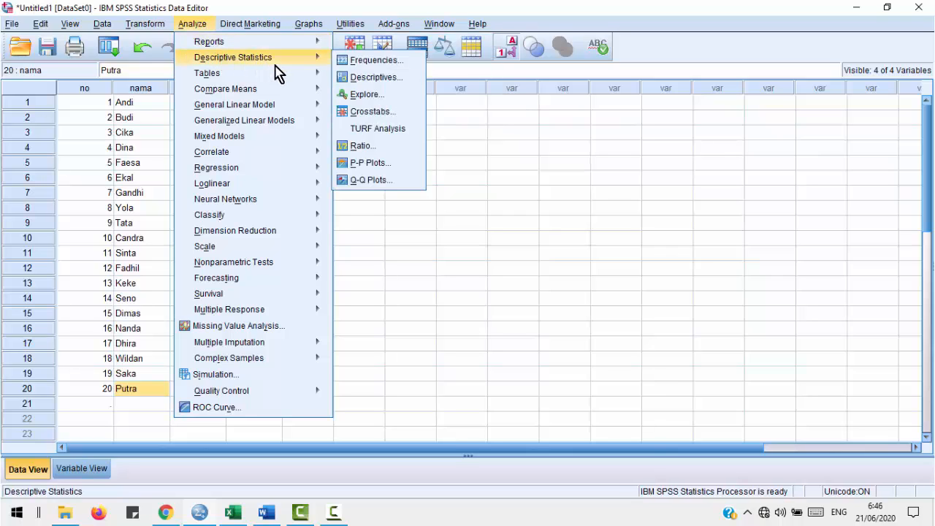
click(359, 78)
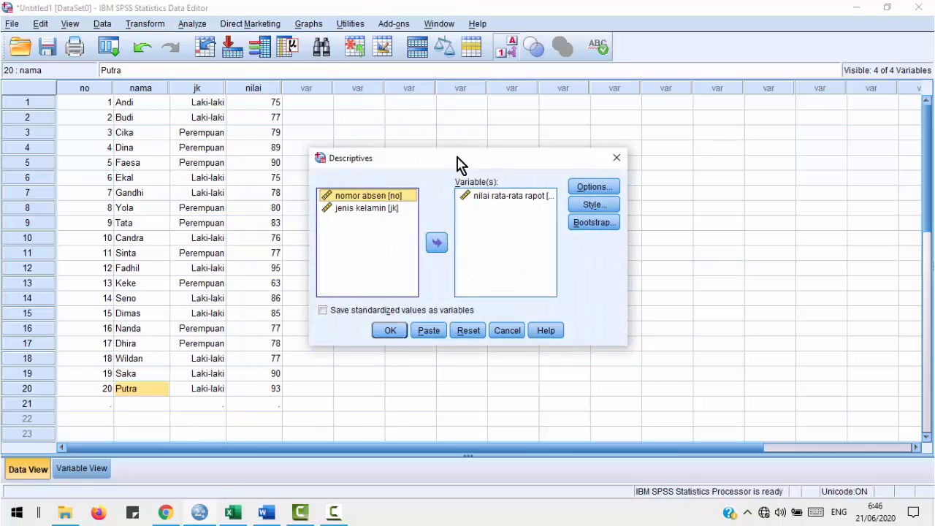
click(484, 197)
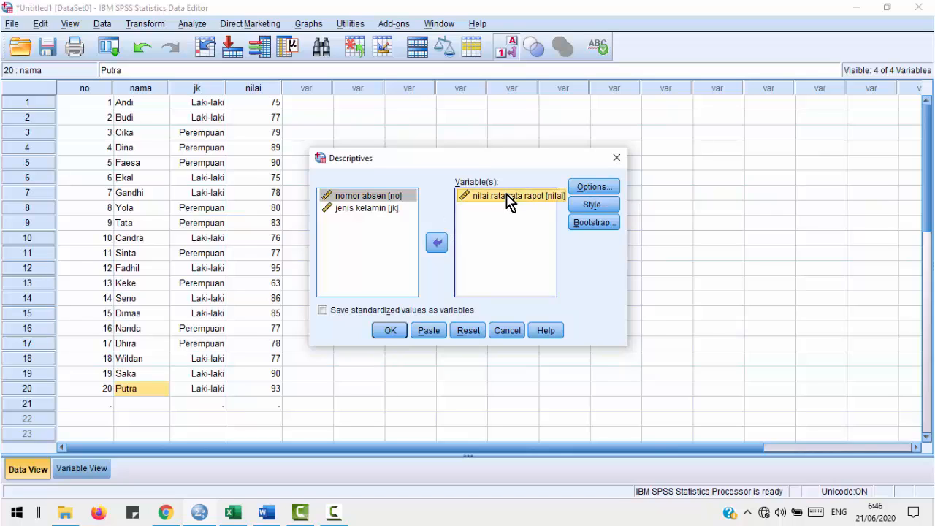
drag(509, 203, 341, 220)
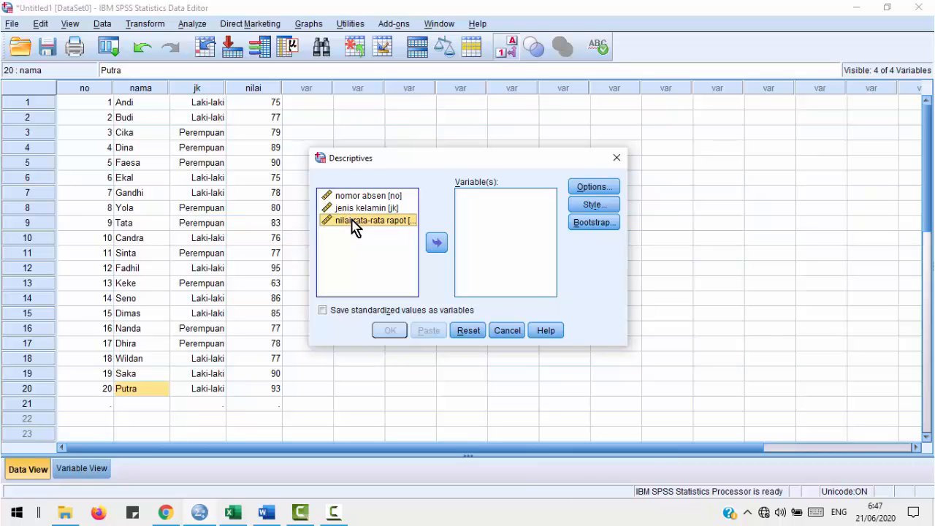
click(436, 244)
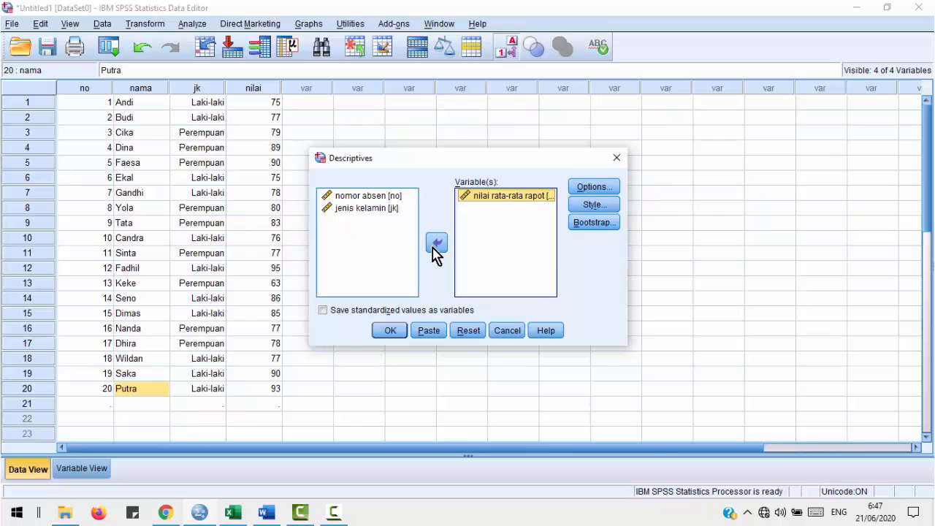
Run the Descriptives analysis with mean, sum and all dispersion and distribution statistics, displayed in variable list order.
click(586, 192)
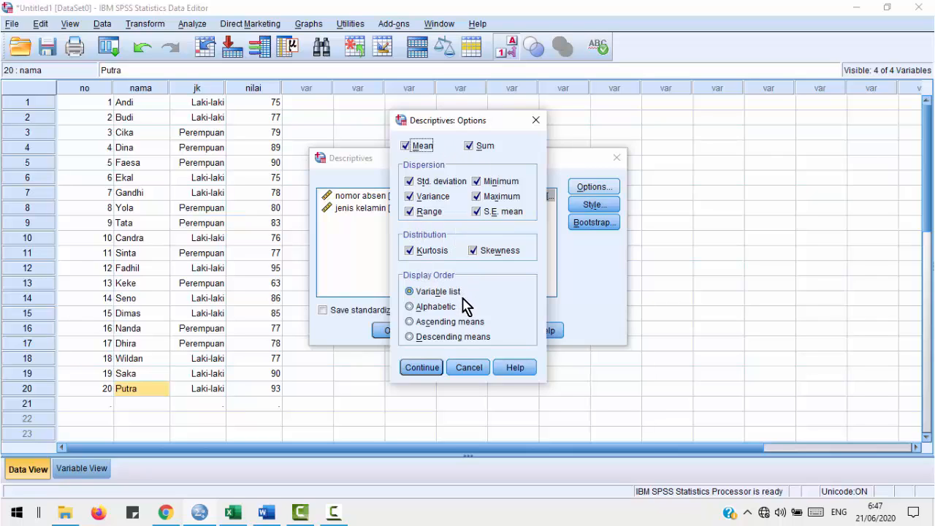
click(422, 368)
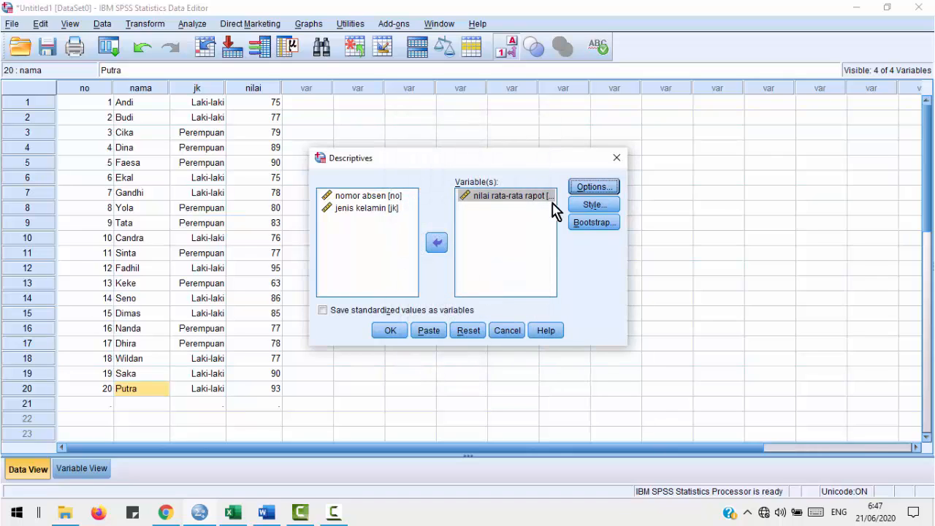
click(390, 332)
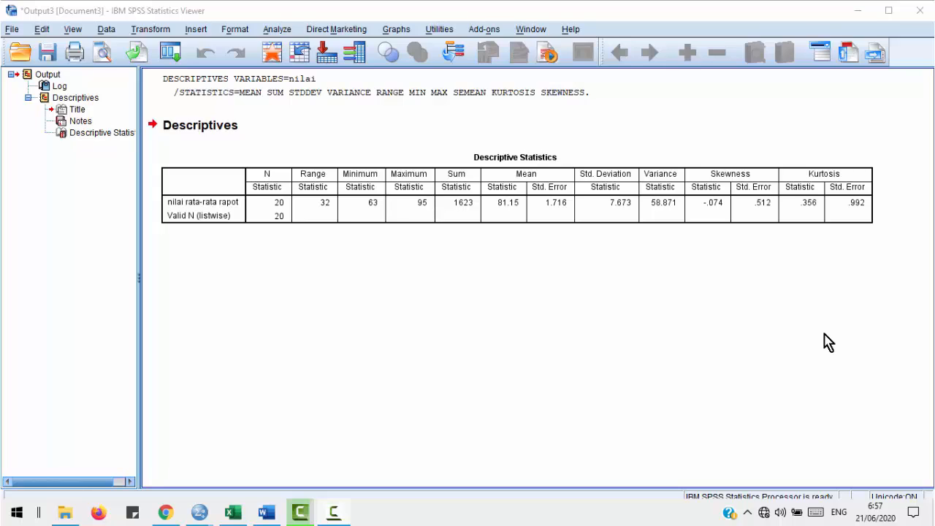
Return to the data editor and set up Rank Cases with nilai rata-rata rapot as the variable to rank.
click(857, 25)
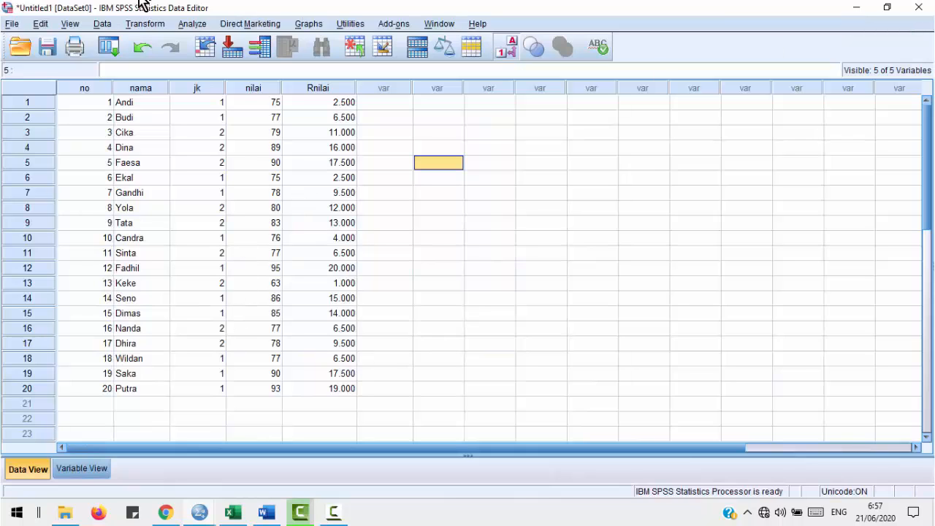
click(192, 24)
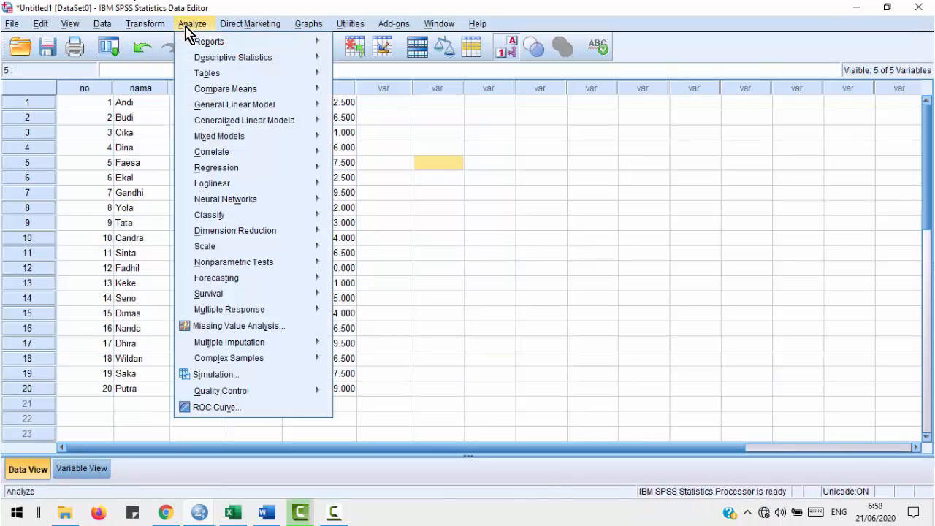
mouse_move(142, 24)
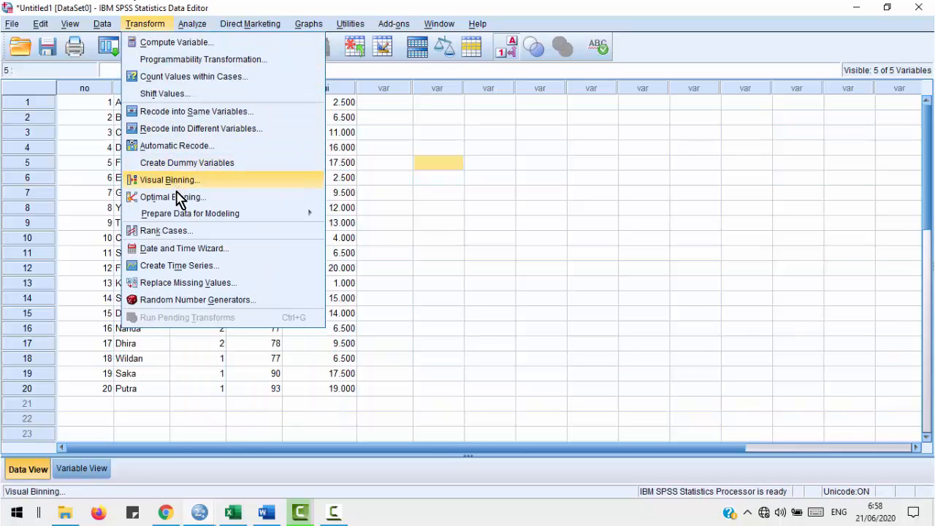
click(190, 232)
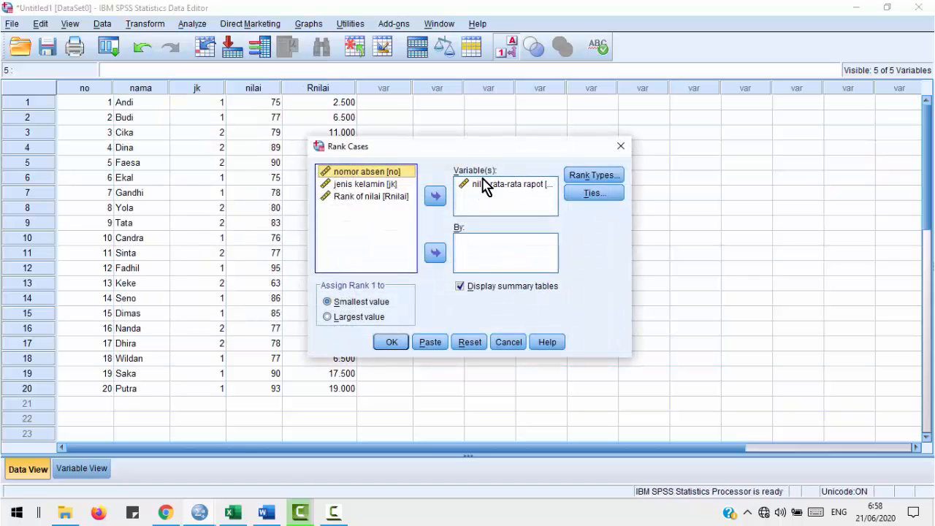
click(484, 187)
click(436, 196)
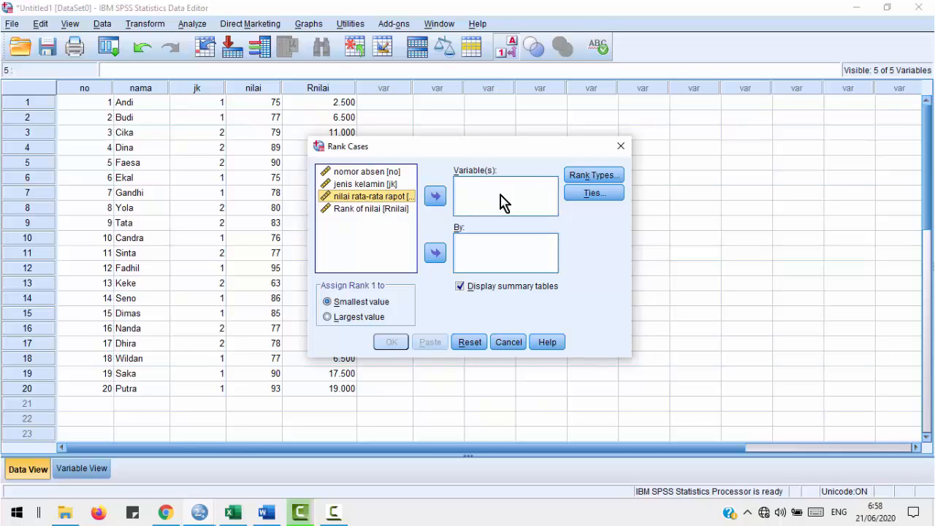
click(435, 196)
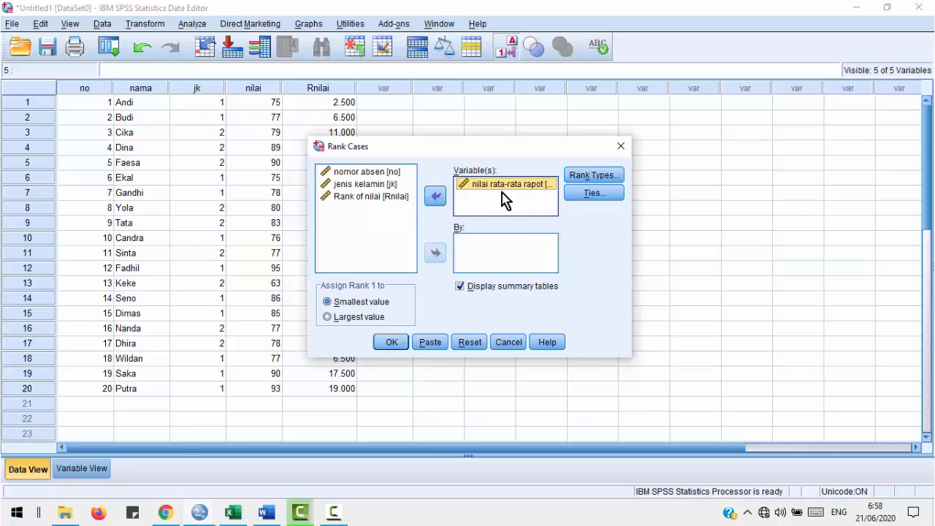
Run the ranking with Rank and 2 Ntiles, rank 1 for the smallest value, and select the Created Variables table in the output.
click(574, 182)
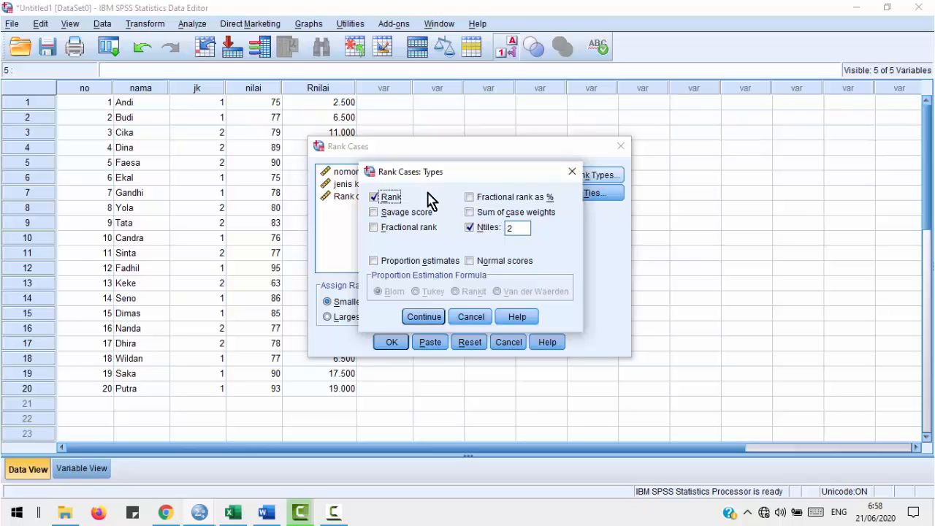
click(570, 173)
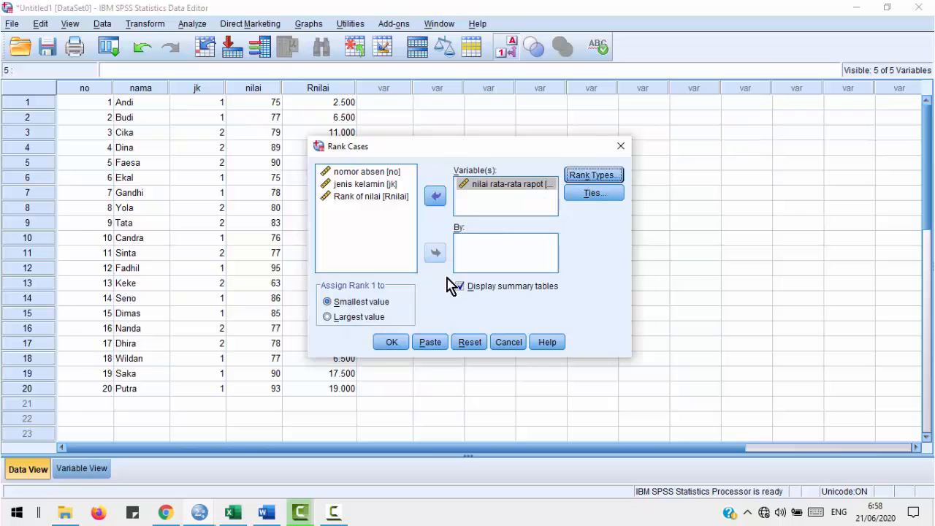
click(394, 342)
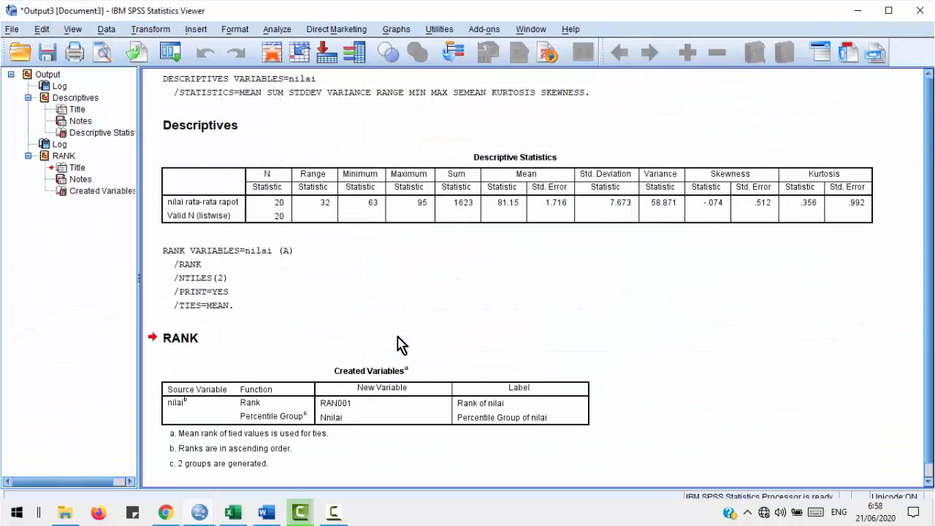
click(488, 383)
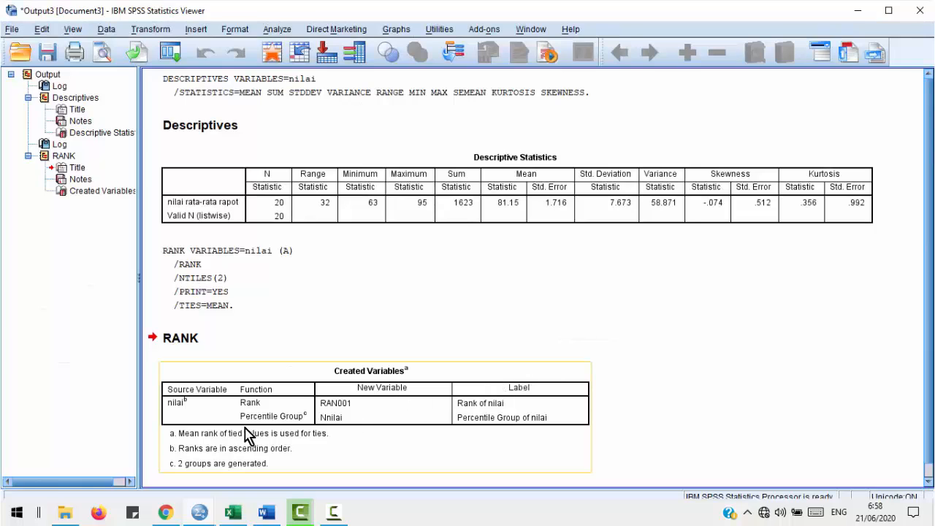
Switch to the data editor and select the first case's value in the Nnilai column.
mouse_move(198, 511)
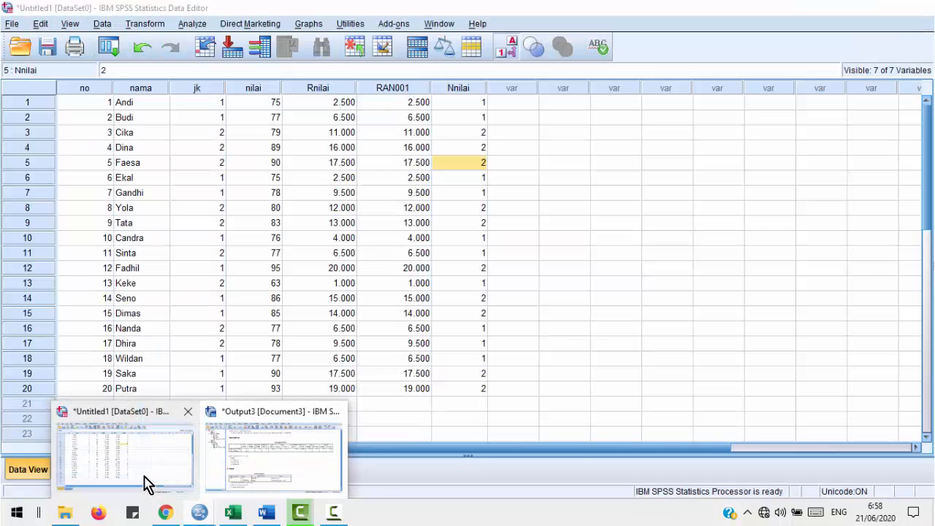
click(147, 484)
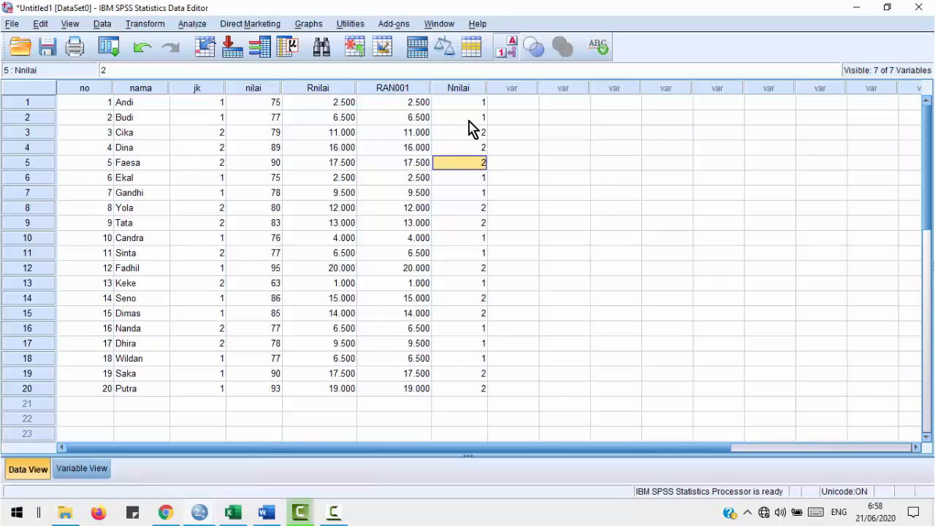
click(478, 104)
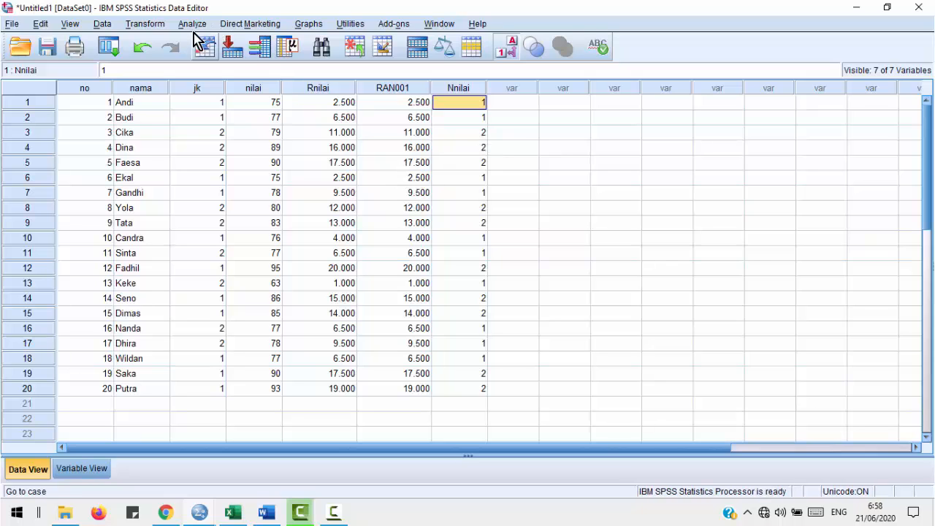
Review the rank types and Ntiles setting in Rank Cases, closing the dialogs without running the ranking.
click(155, 24)
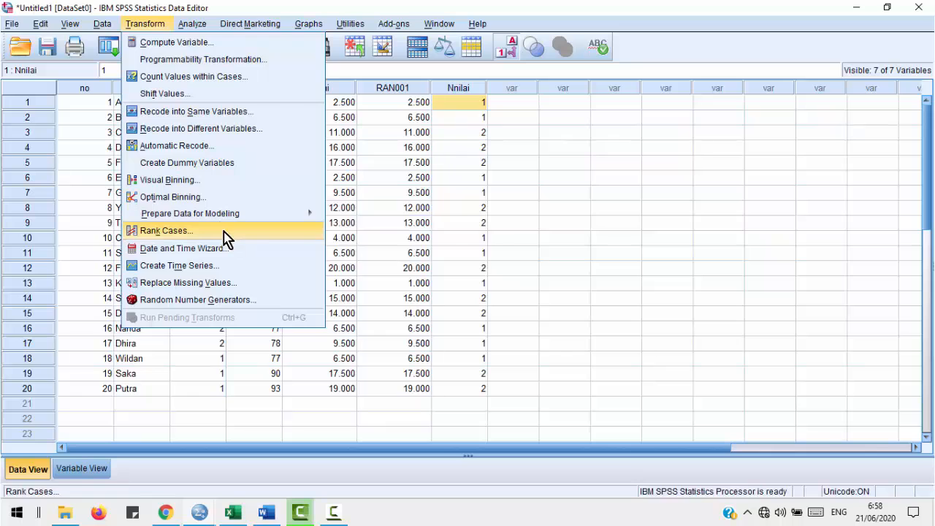
click(166, 230)
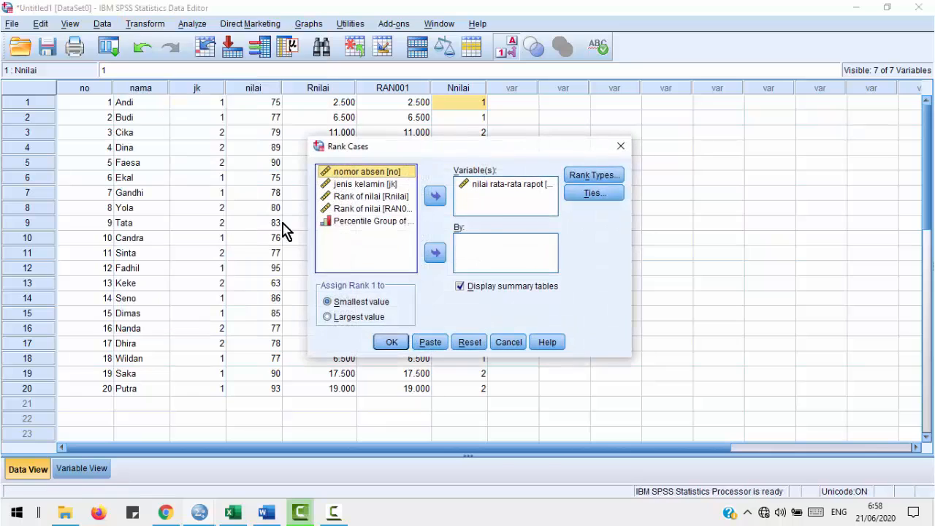
click(589, 179)
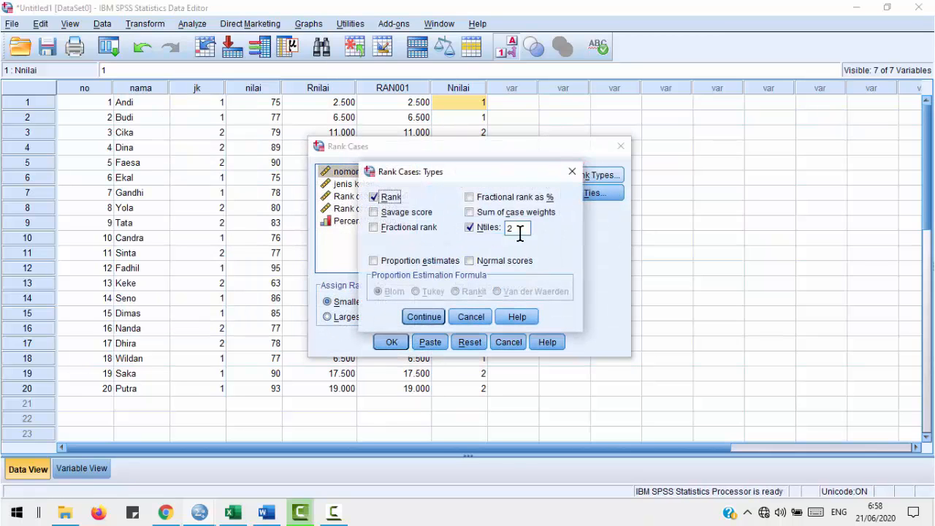
click(572, 176)
click(620, 149)
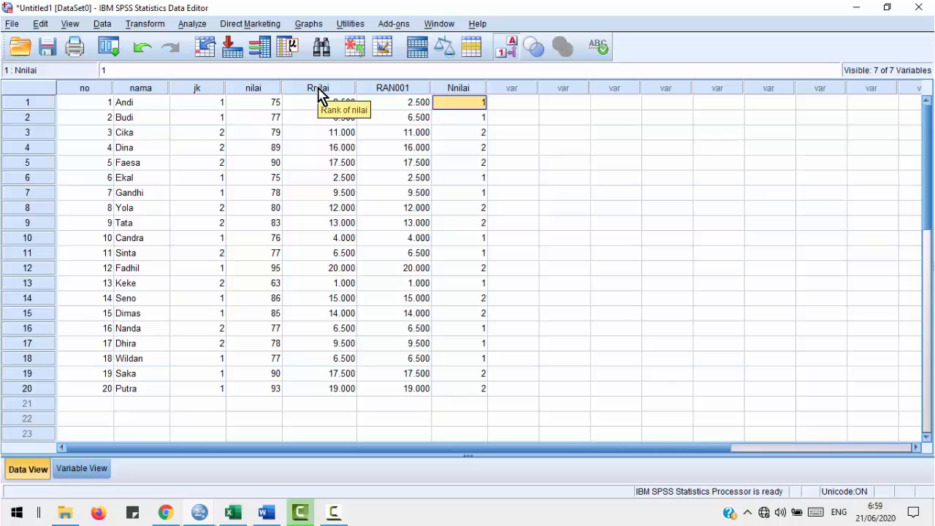
Set up a Frequencies analysis with Percentile Group of nilai as its only variable.
click(192, 24)
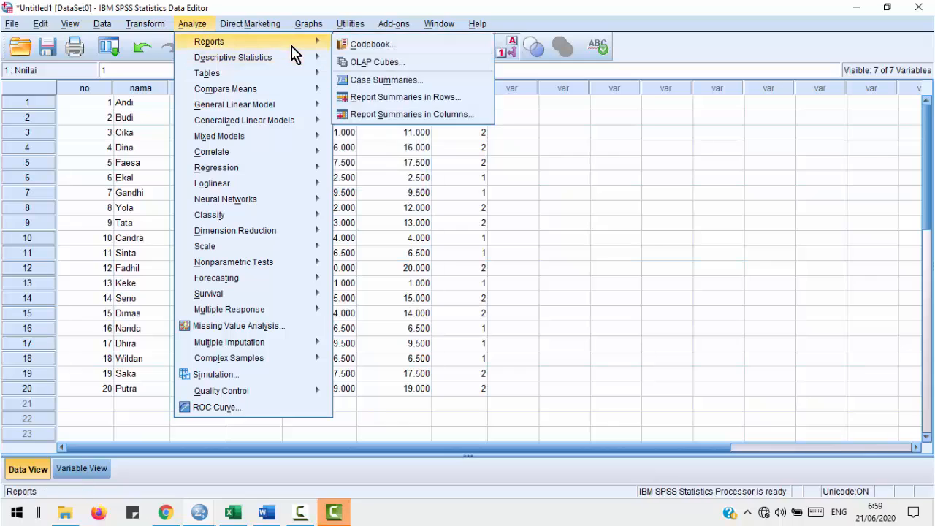
mouse_move(307, 62)
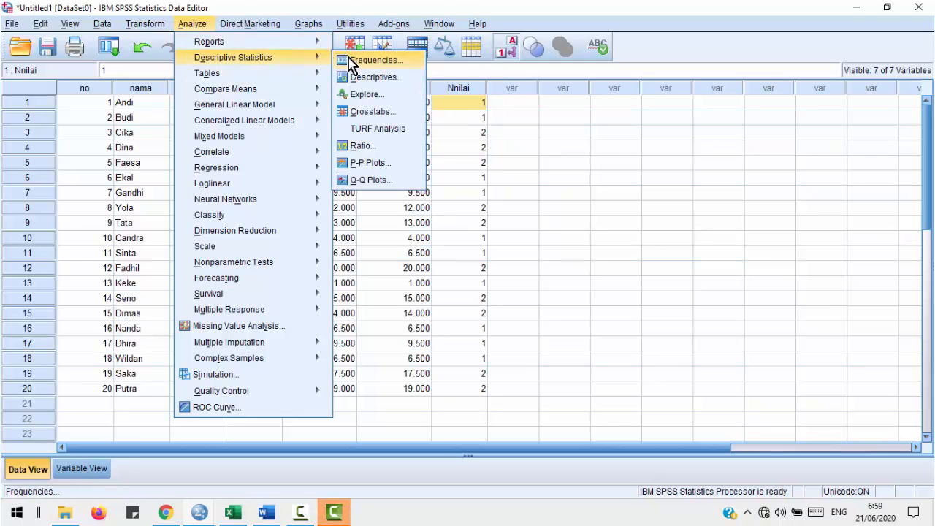
click(407, 64)
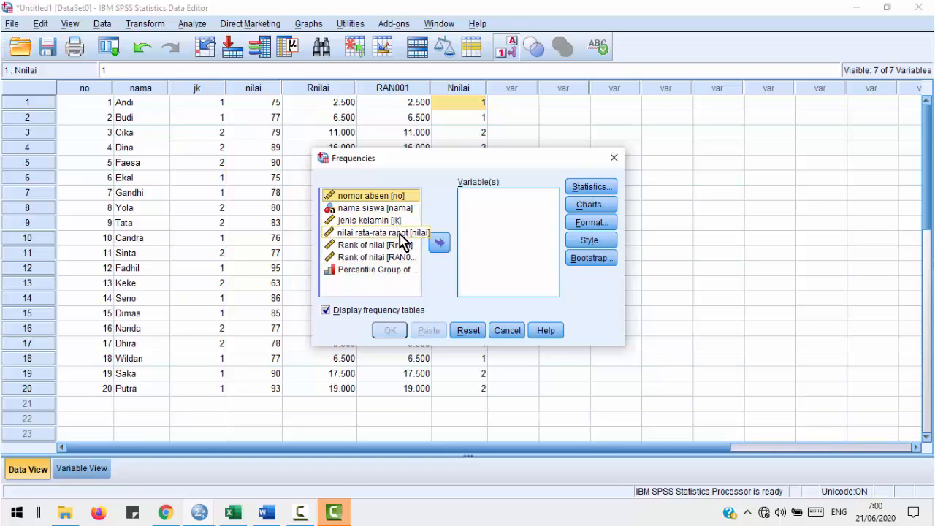
click(404, 272)
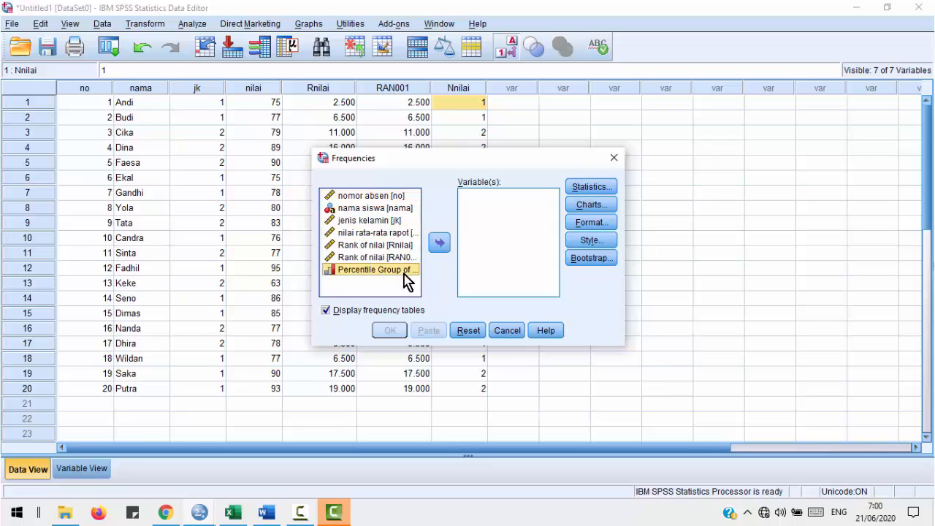
click(438, 244)
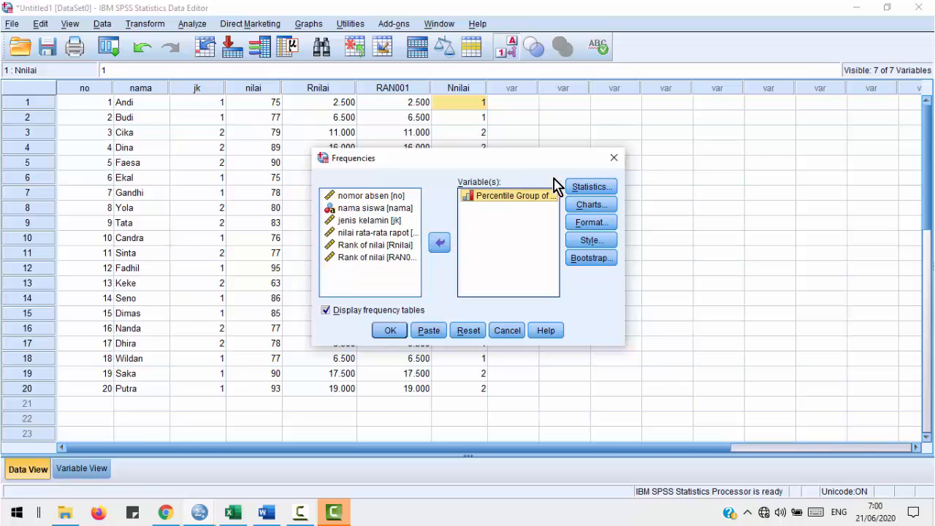
Look over the available Frequencies statistics options and leave them without selecting any.
click(582, 190)
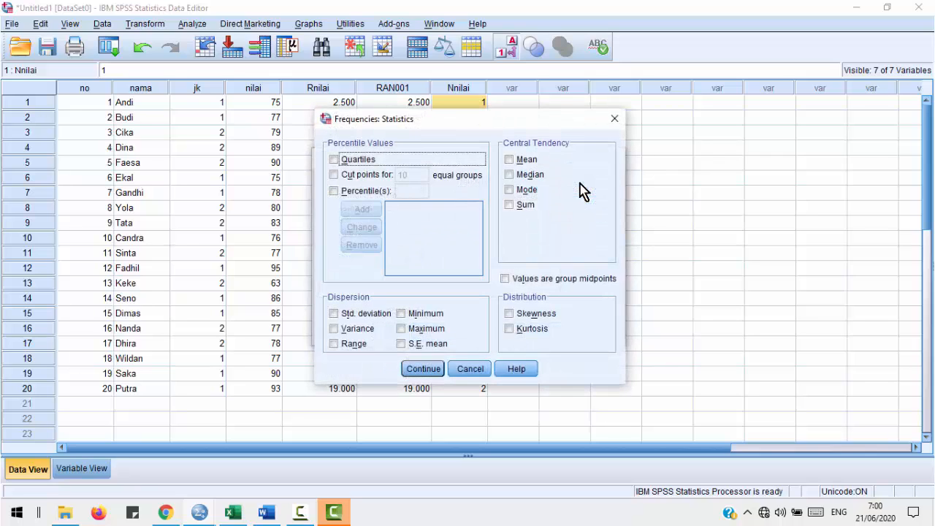
click(612, 120)
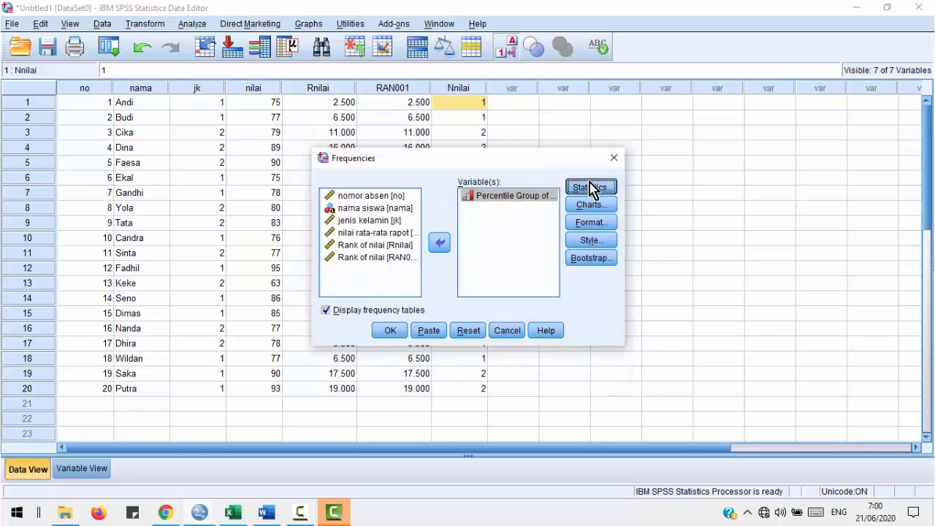
click(591, 188)
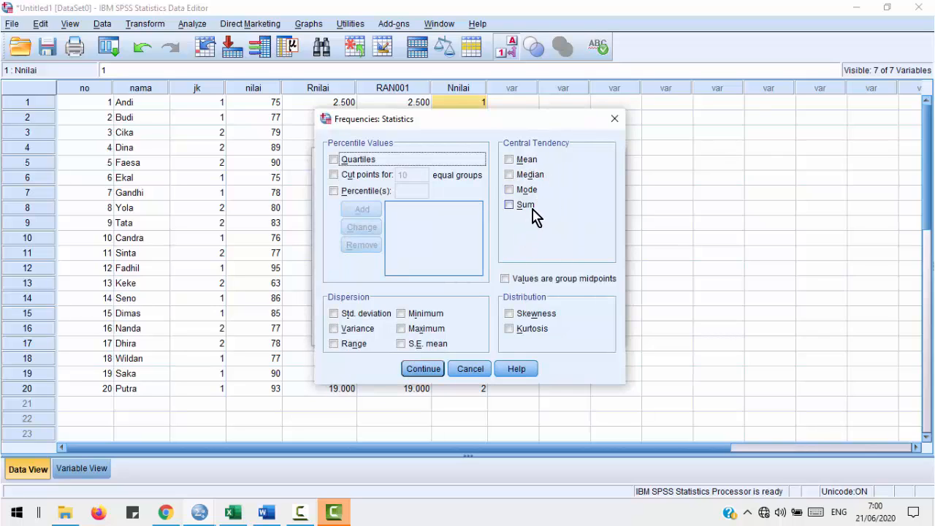
click(473, 371)
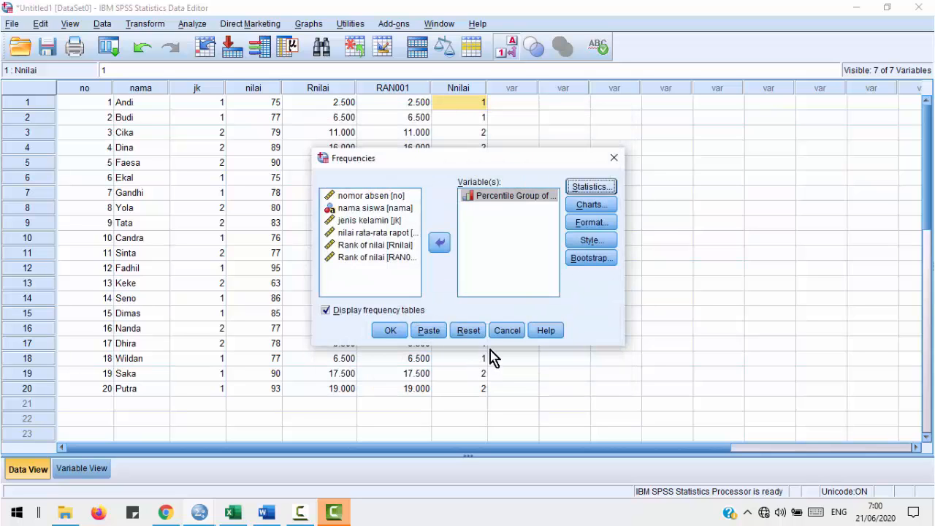
Run the Frequencies analysis with frequency tables and a pie chart showing frequencies, and view the chart in the output.
click(577, 207)
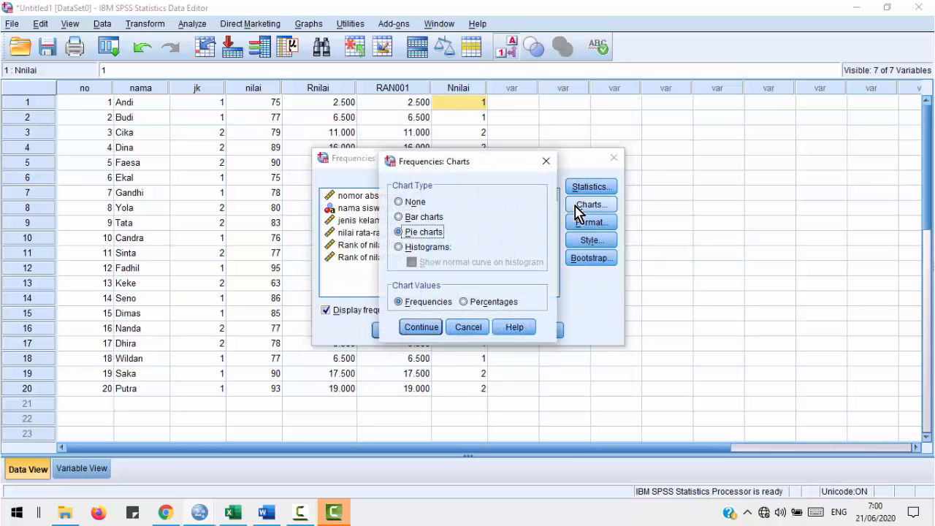
click(415, 219)
click(425, 234)
click(438, 249)
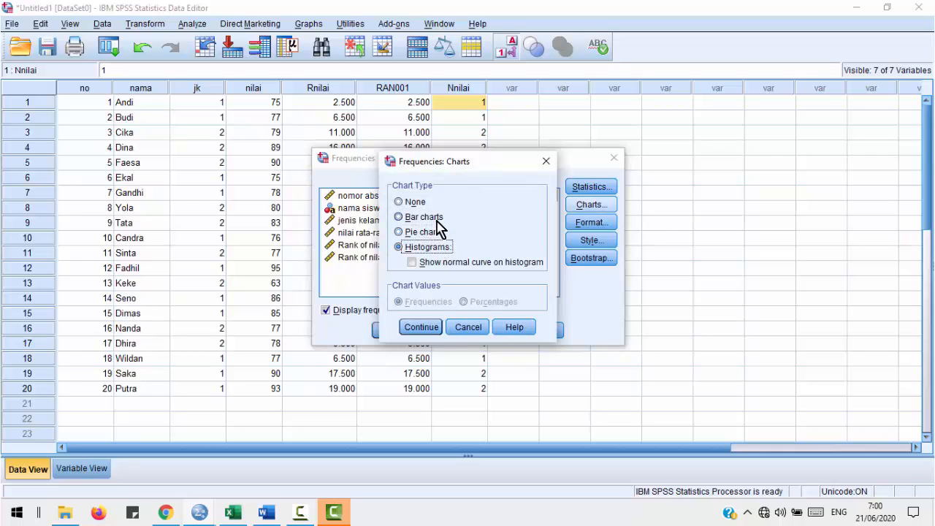
click(438, 227)
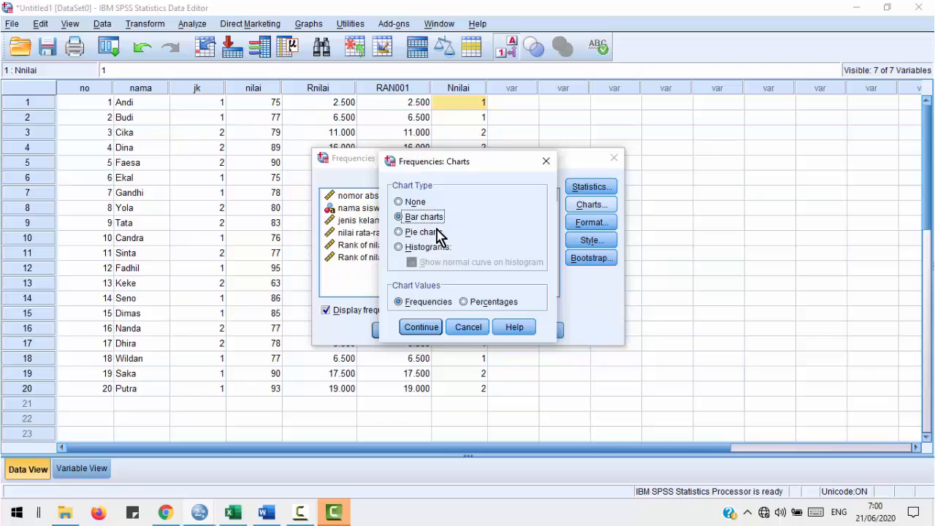
click(430, 328)
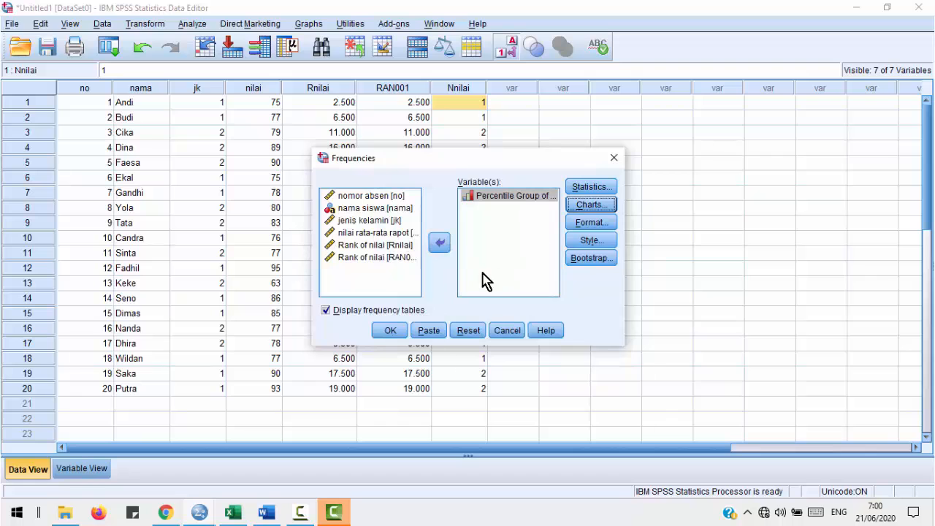
click(391, 332)
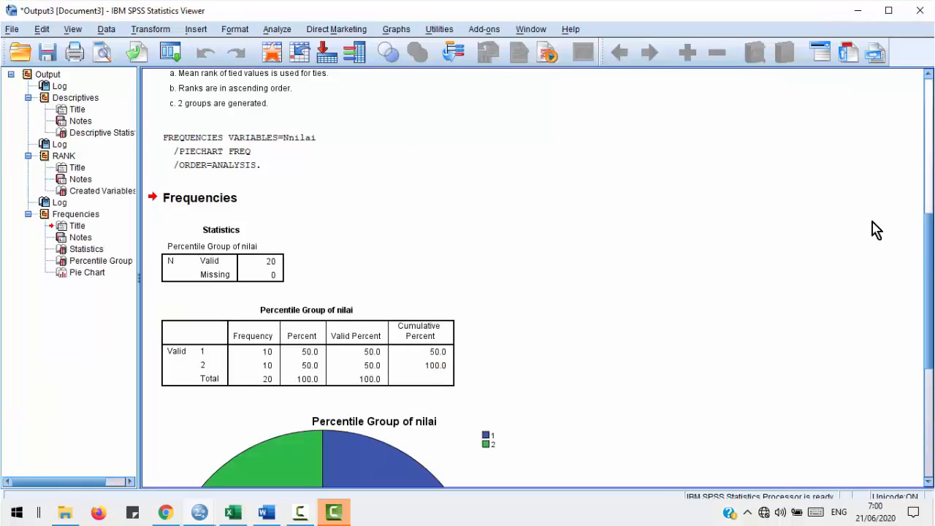
drag(932, 265, 933, 373)
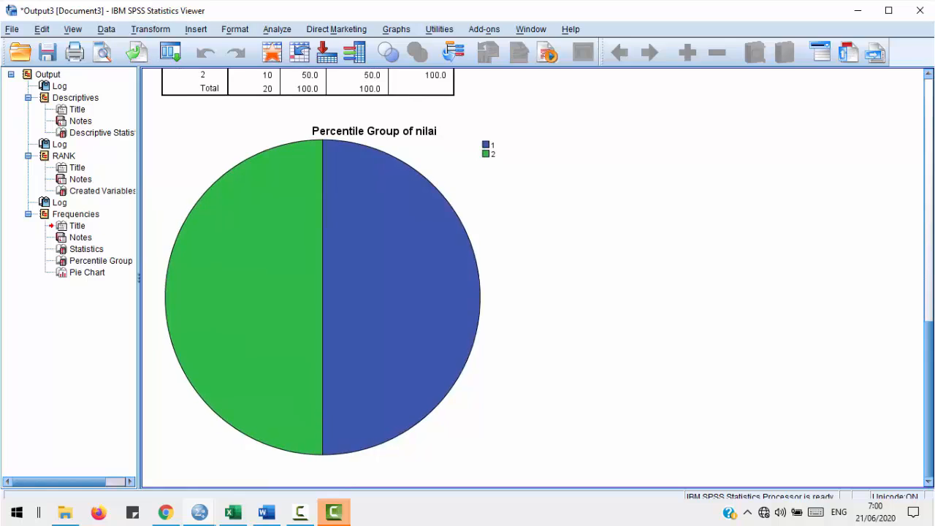